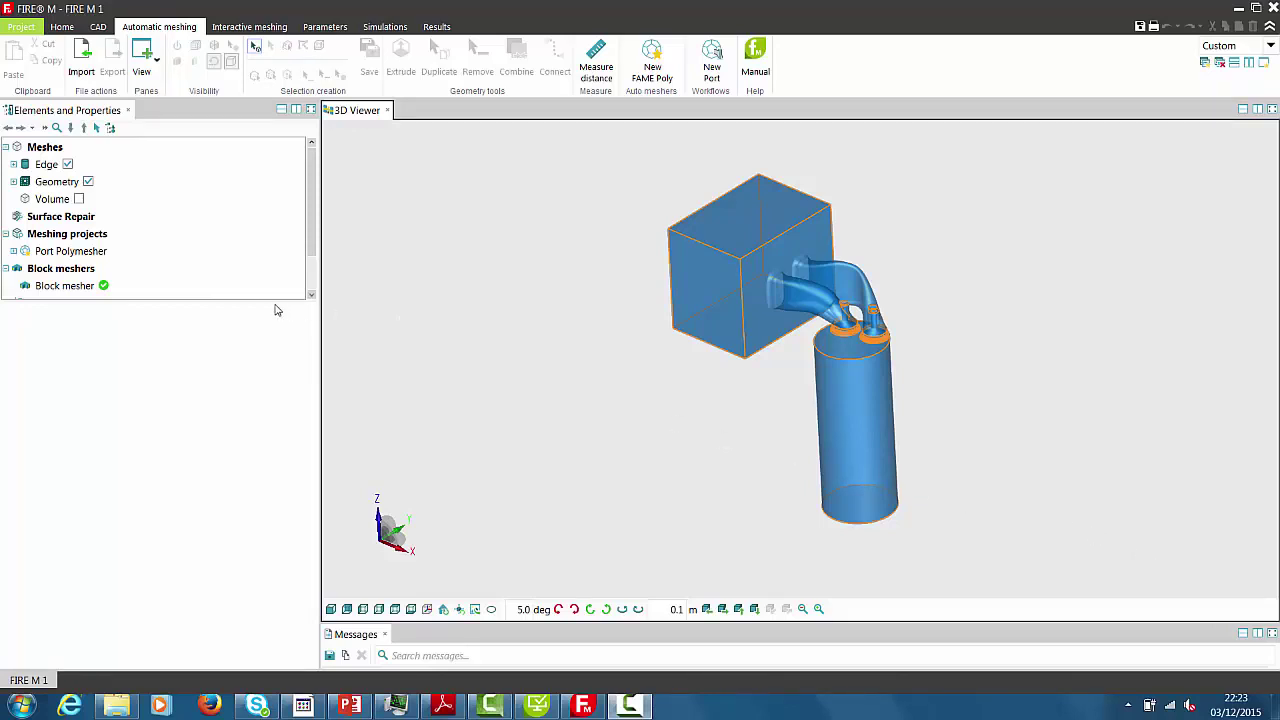
Enlarge the element tree and expand the engine's Port entry.
drag(272, 300, 271, 365)
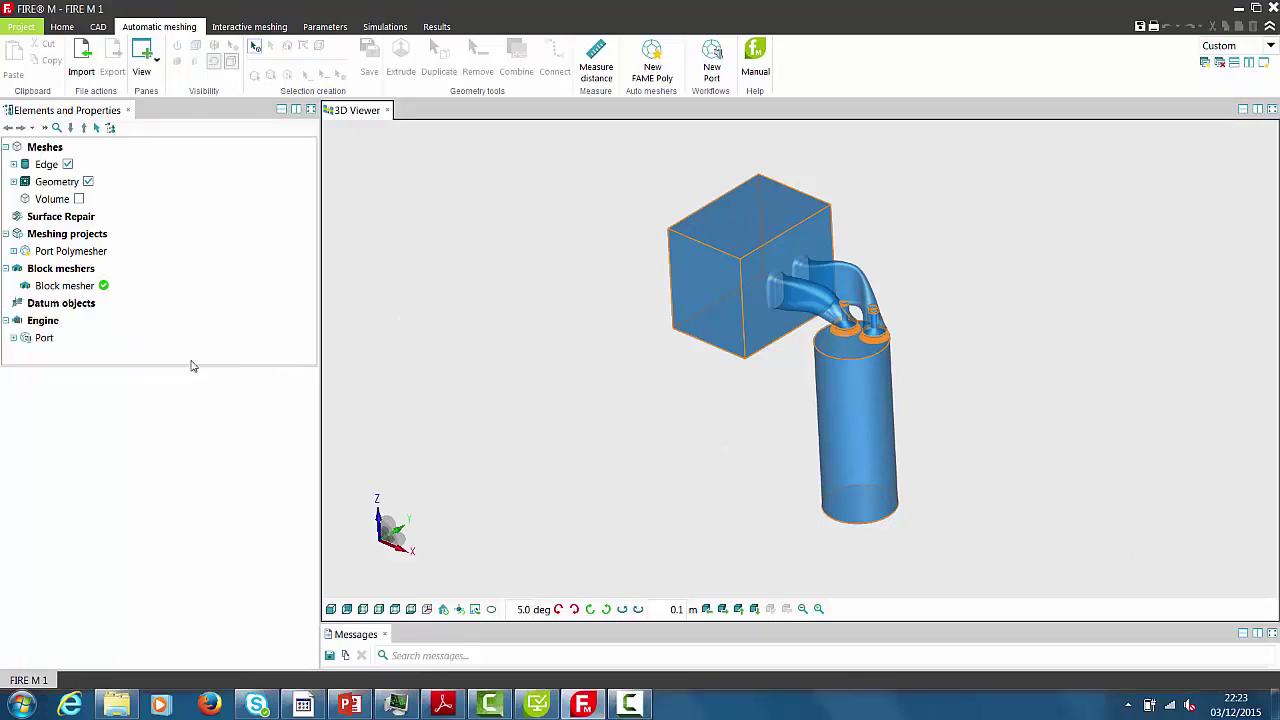
drag(18, 365, 18, 409)
click(13, 338)
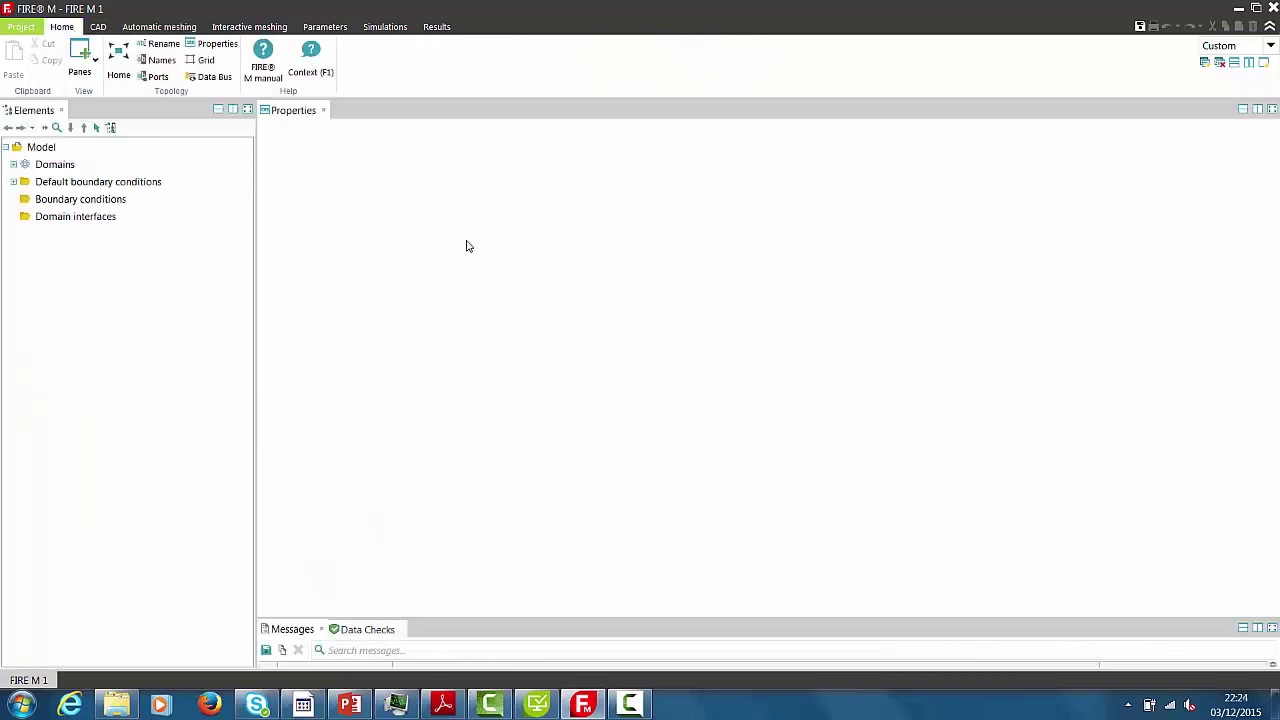
Load the mesh file famepoly_mesher.Port_Polymesher.flm into domain DOM 1.
click(13, 168)
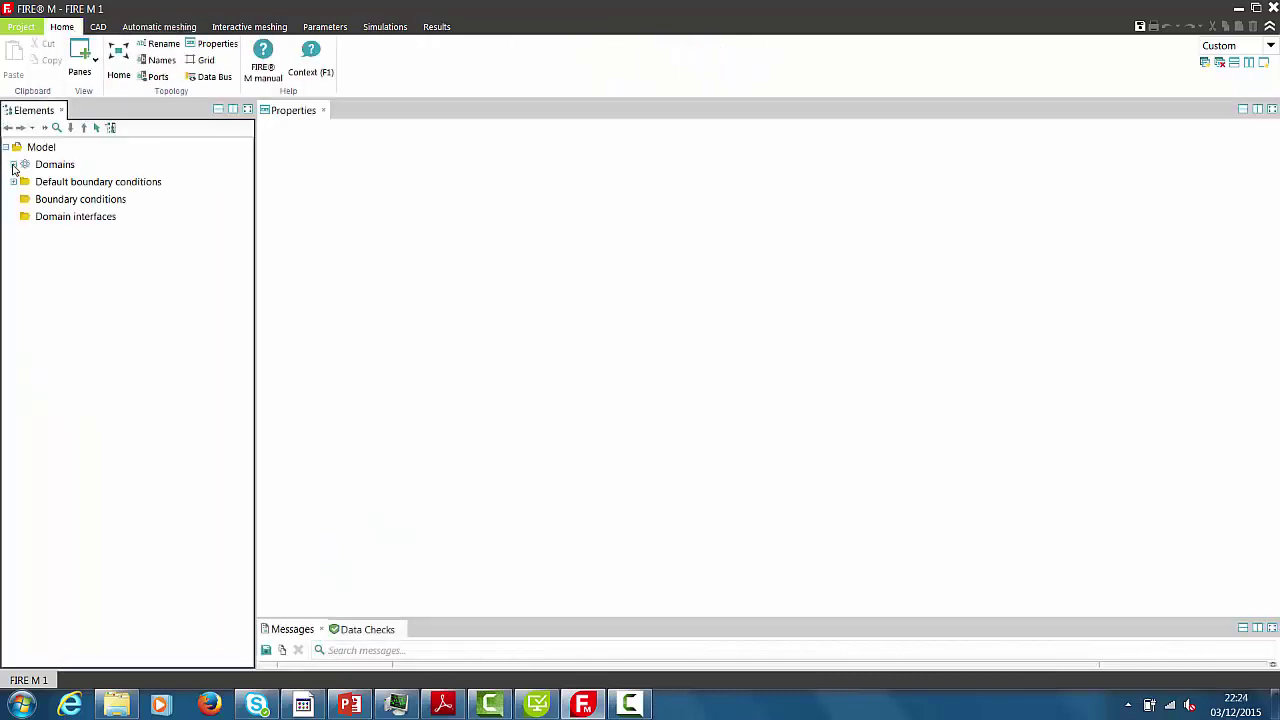
click(13, 166)
click(21, 183)
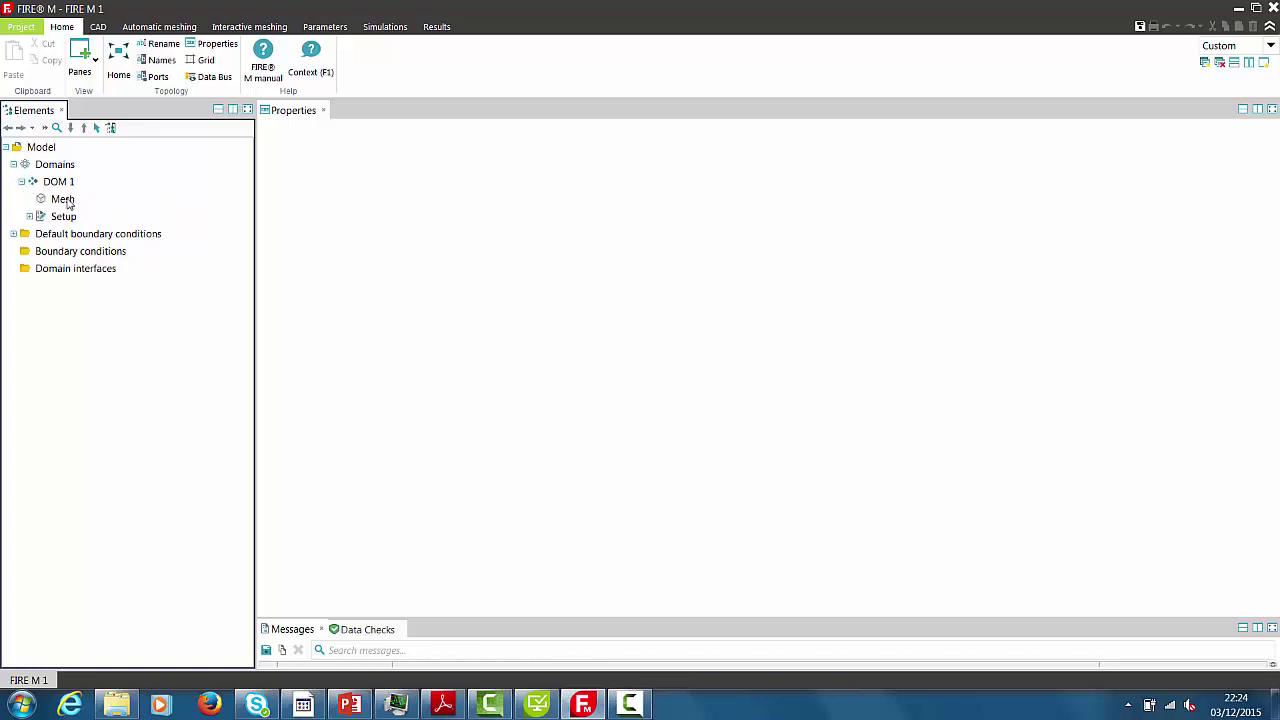
click(68, 200)
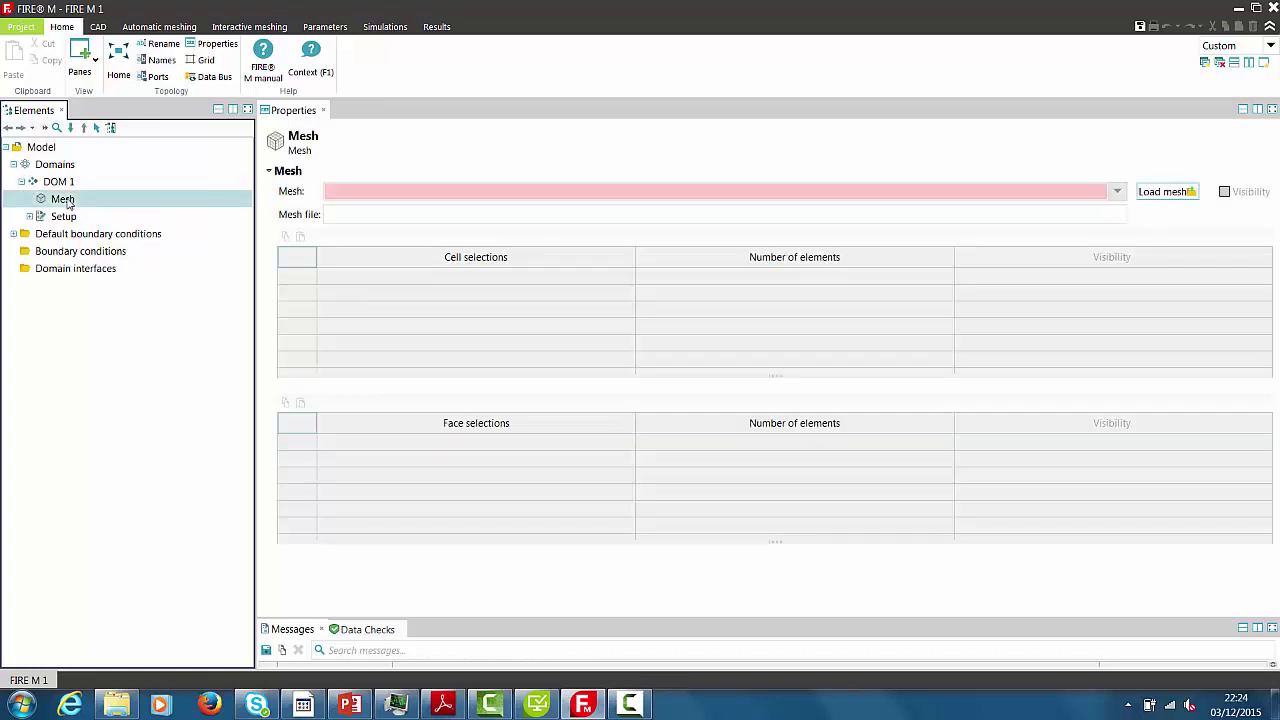
click(1160, 192)
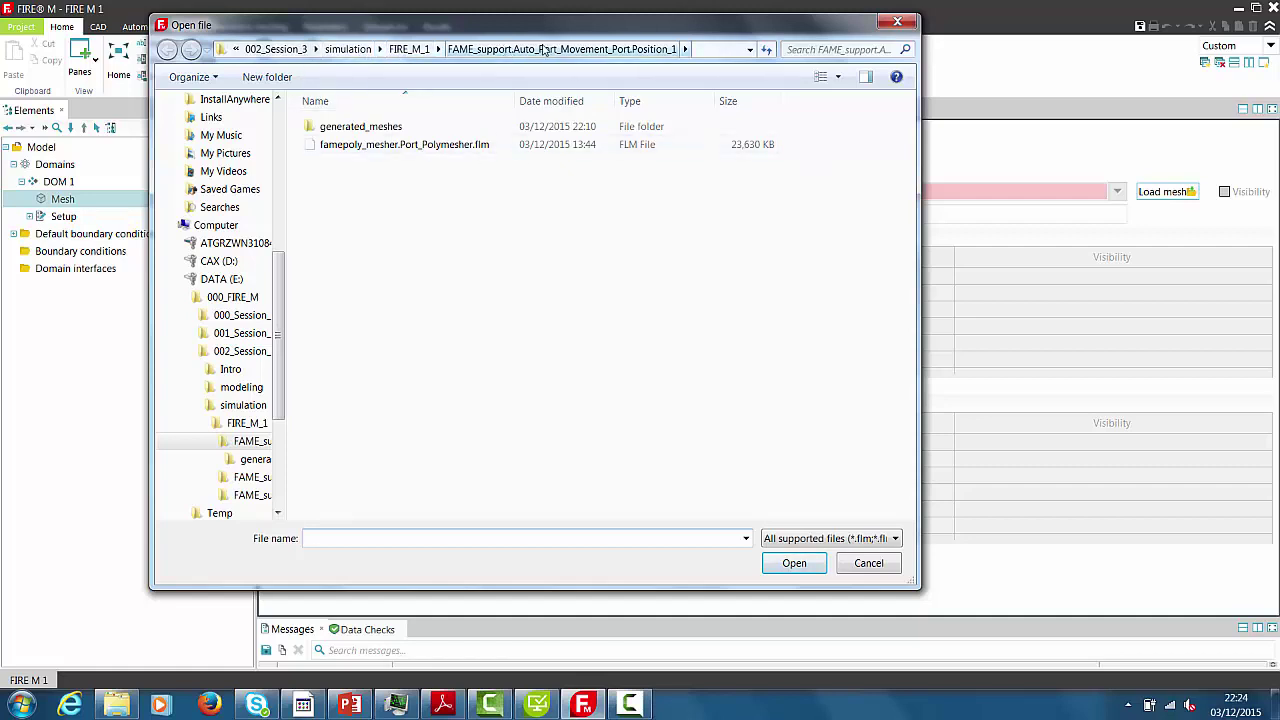
click(460, 144)
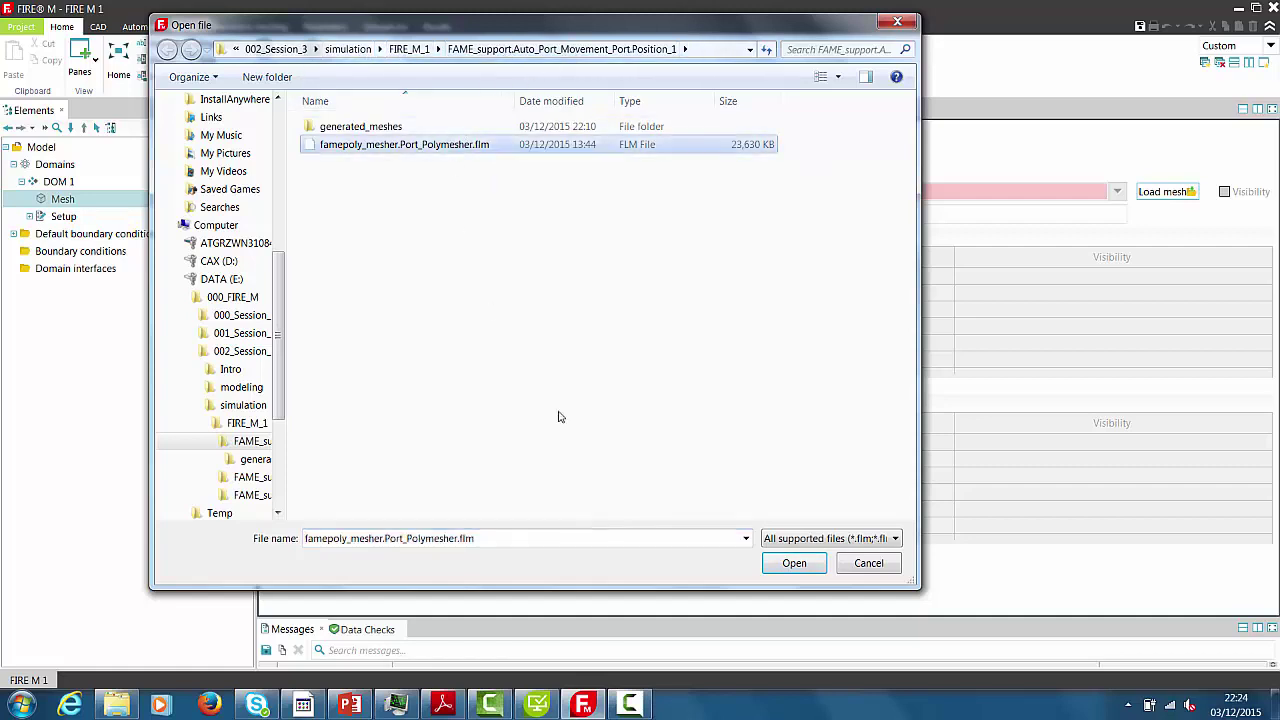
click(805, 566)
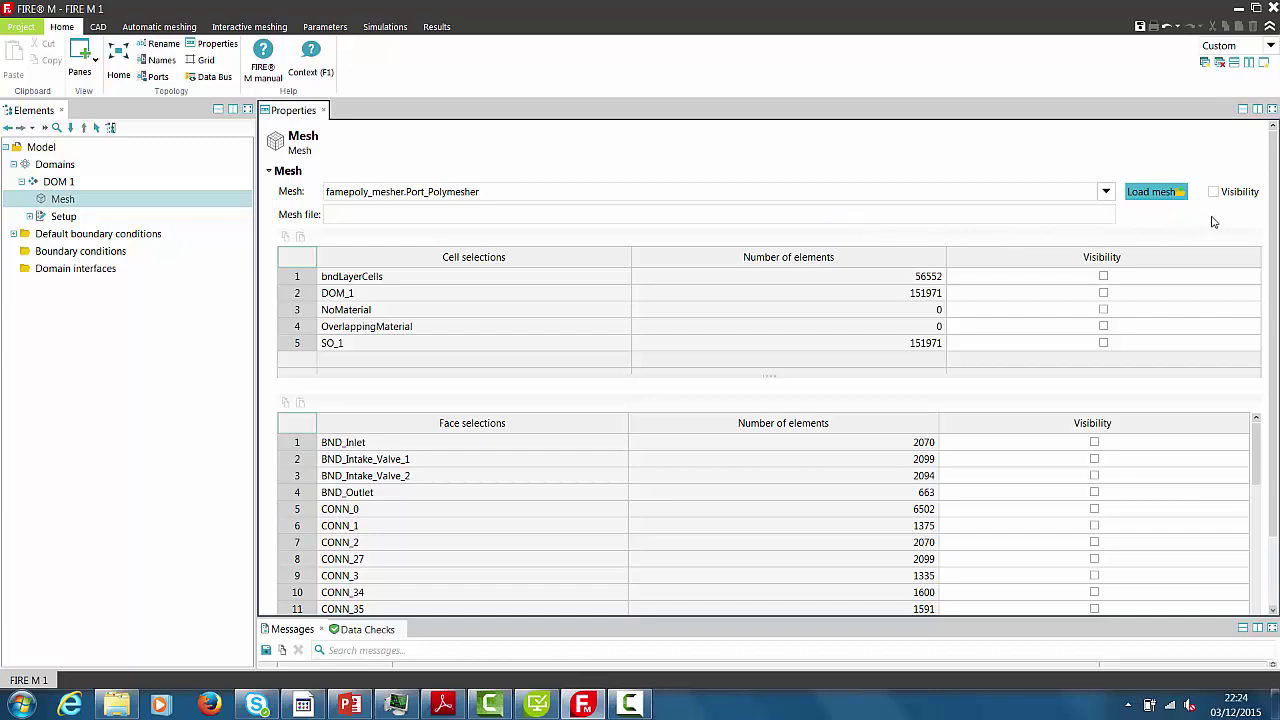
mouse_move(1274, 210)
mouse_down()
mouse_move(1275, 300)
mouse_move(1276, 224)
mouse_up()
Set the maximum iterations of the domain's steady run mode to 50.
click(31, 217)
click(81, 236)
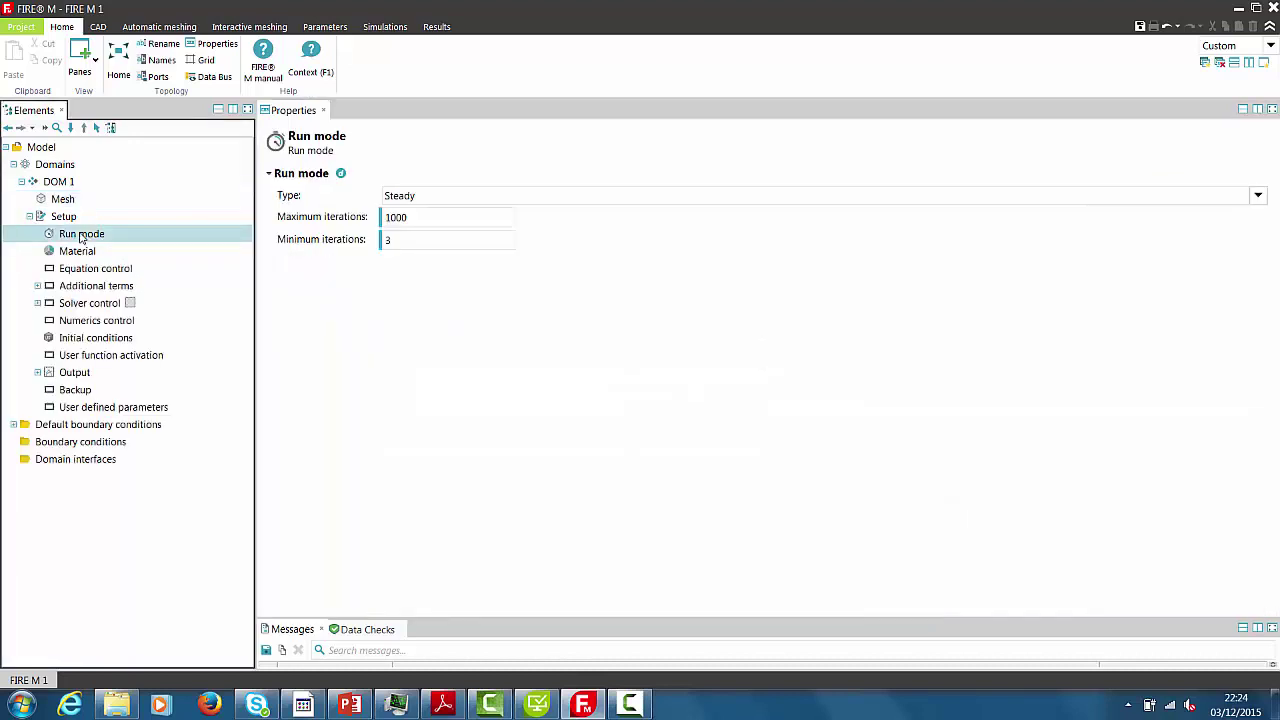
double_click(408, 217)
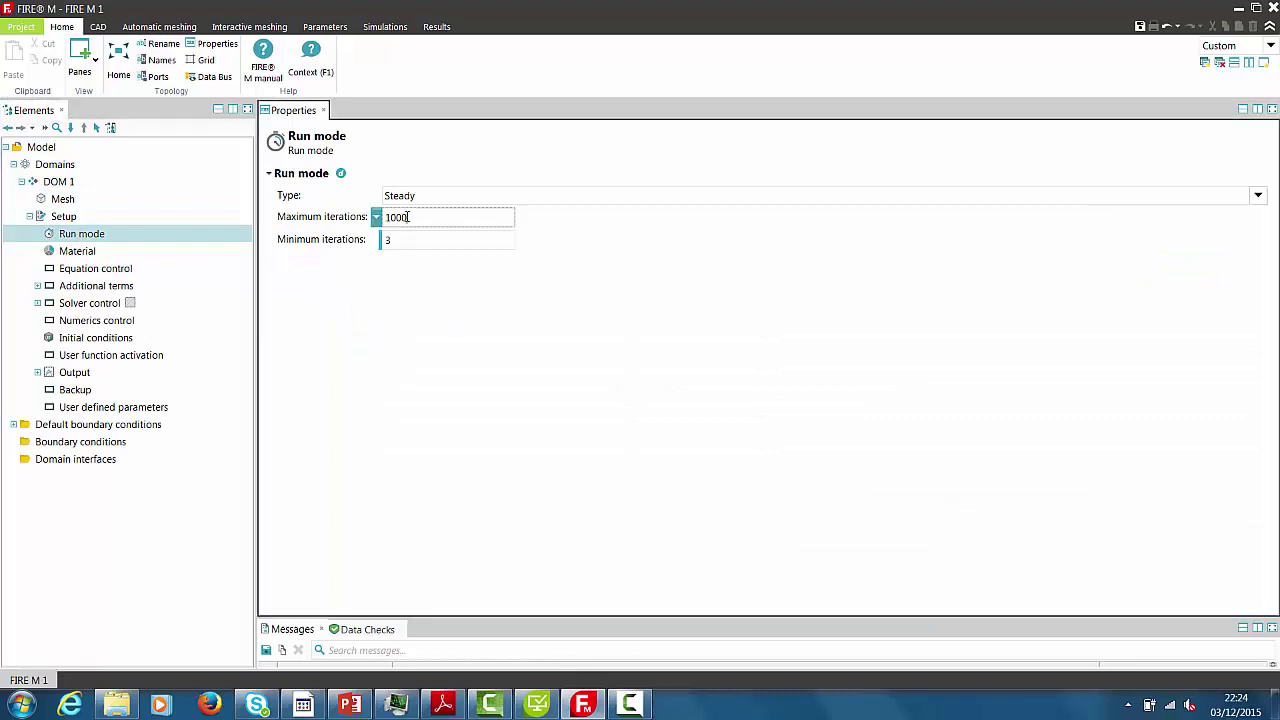
text(50)
Review the material, then set compressibility to Incompressible and energy to No in the equation control.
click(77, 253)
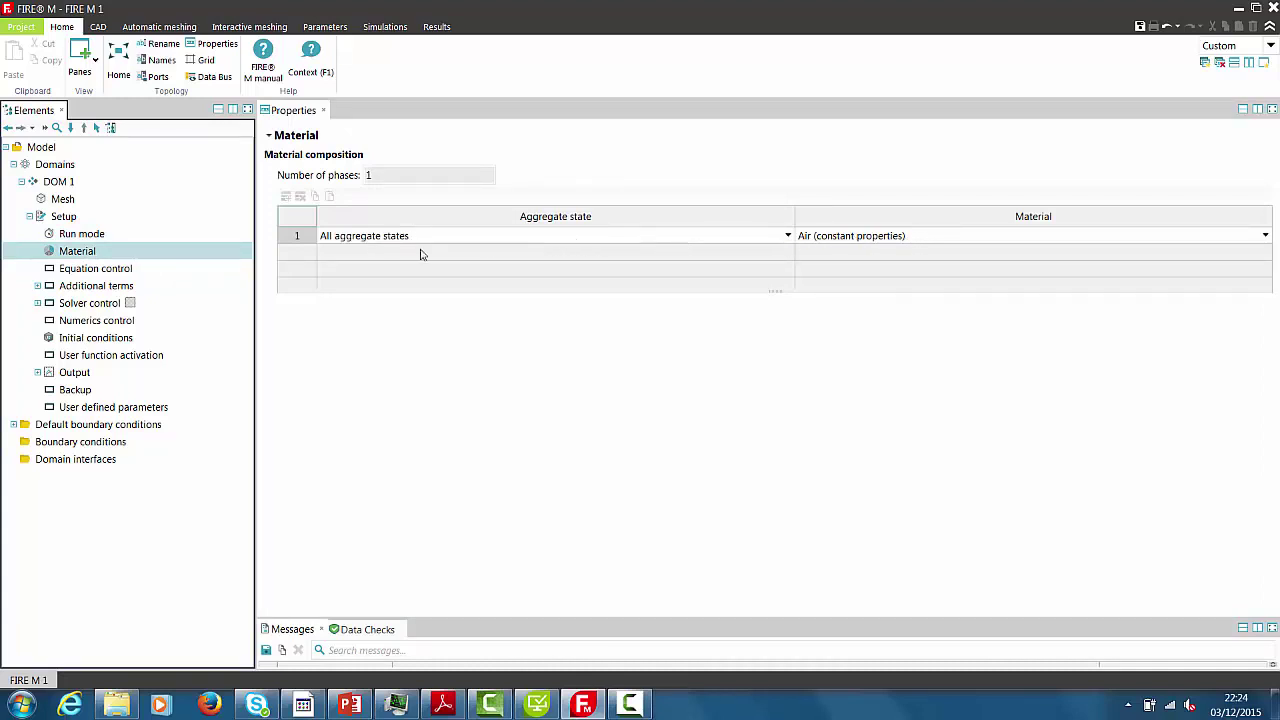
click(78, 269)
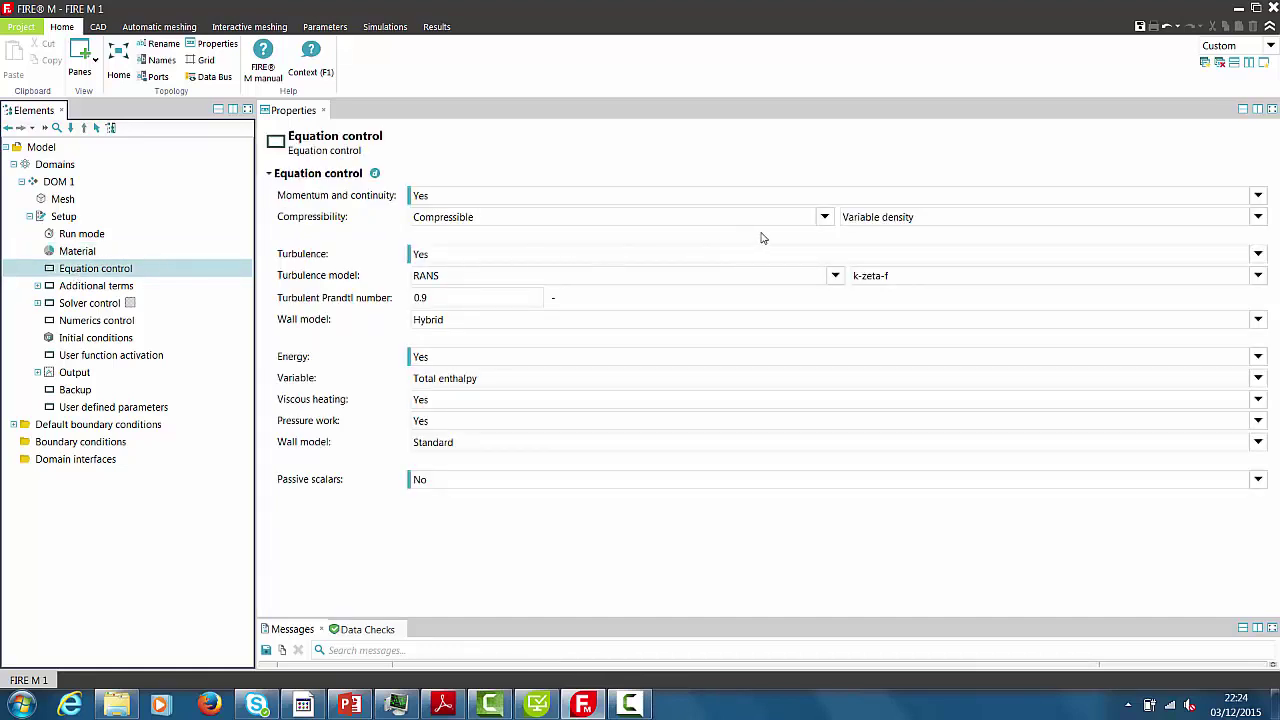
click(825, 218)
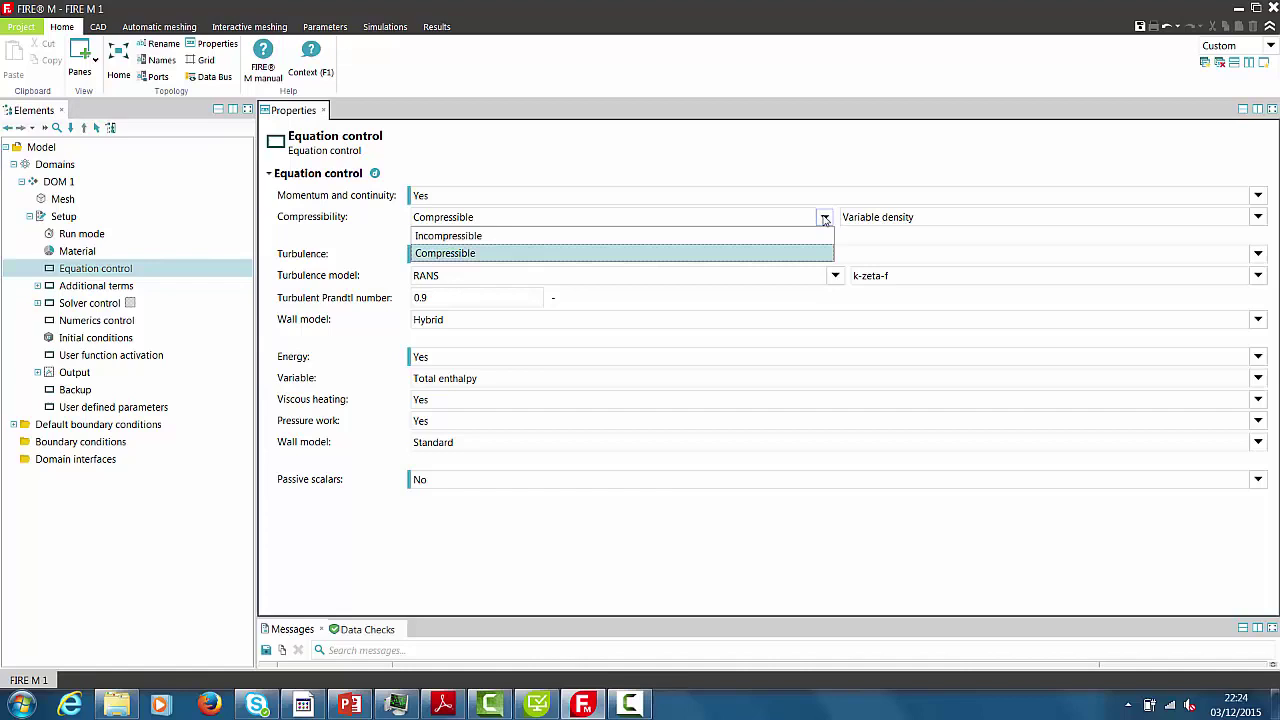
click(809, 236)
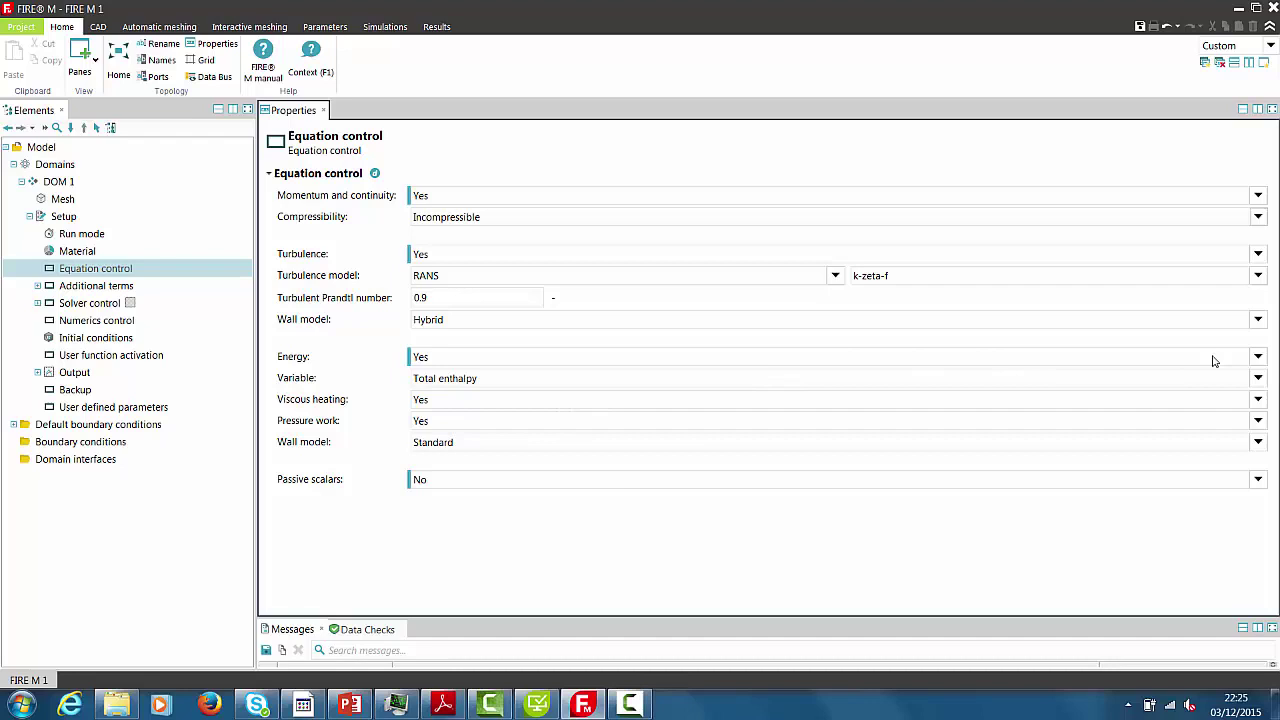
click(1258, 357)
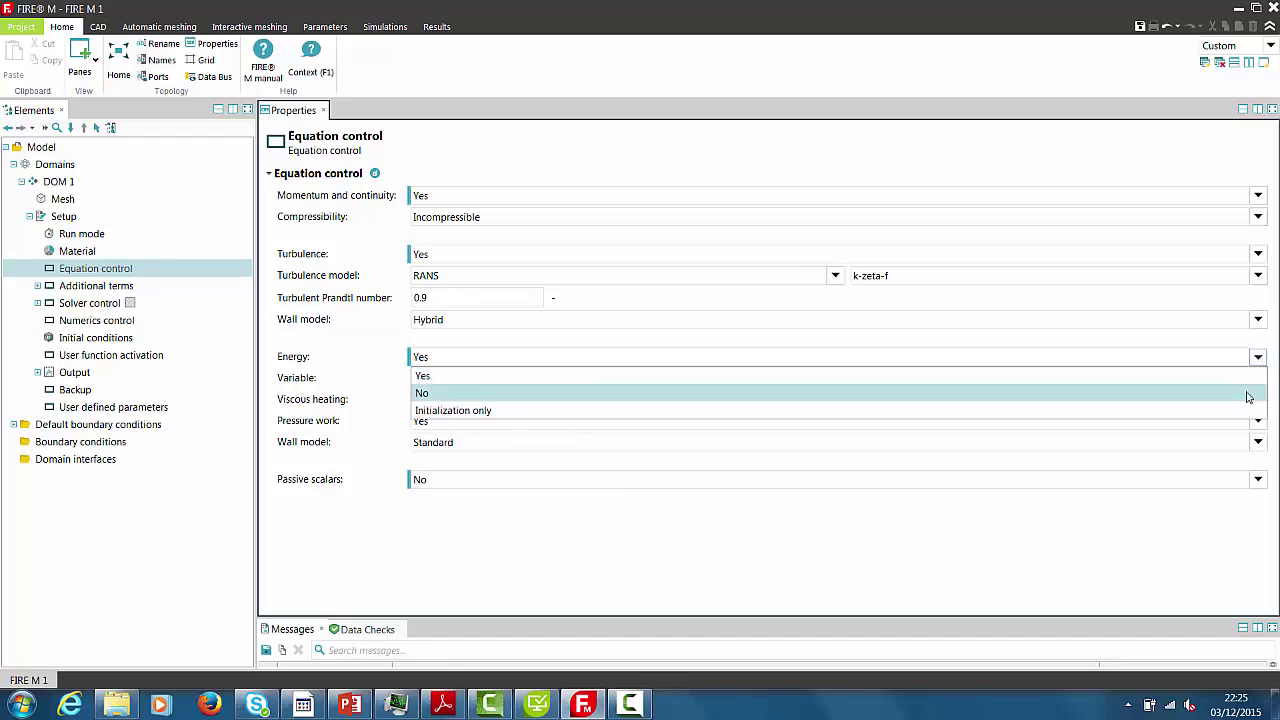
click(1248, 393)
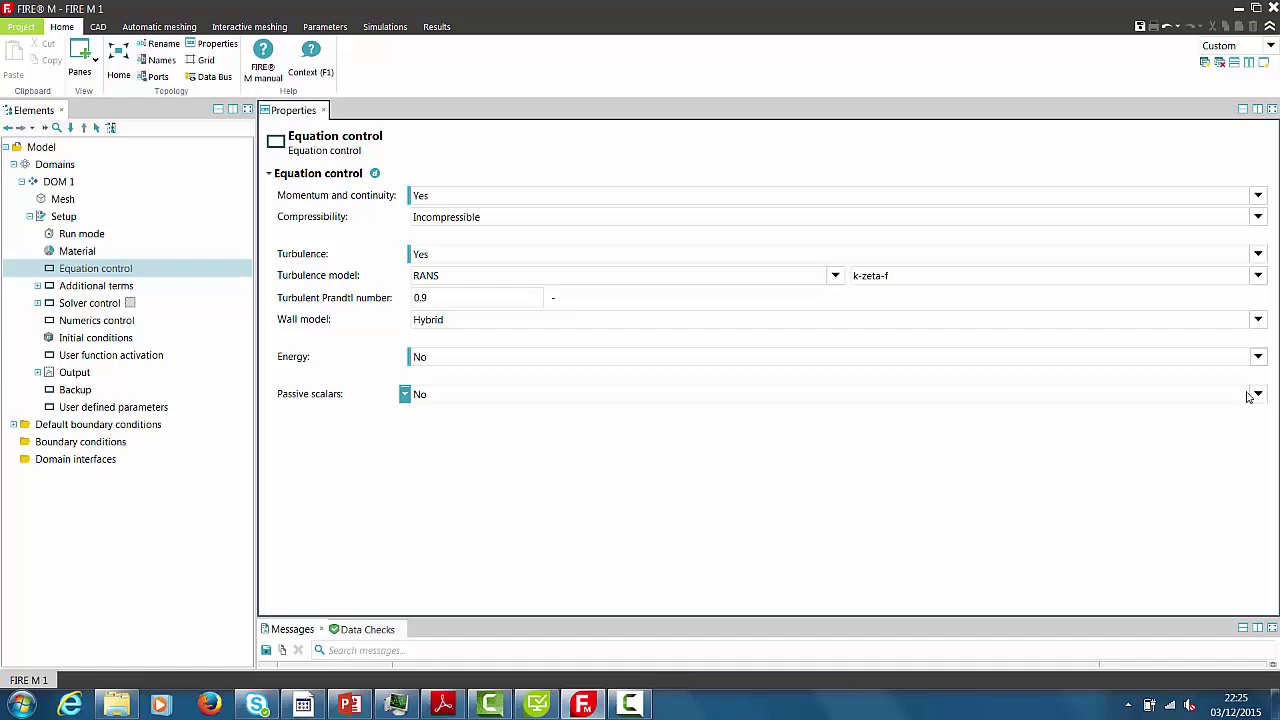
Set the momentum equation's blending factor to 1 in the solver control.
click(37, 286)
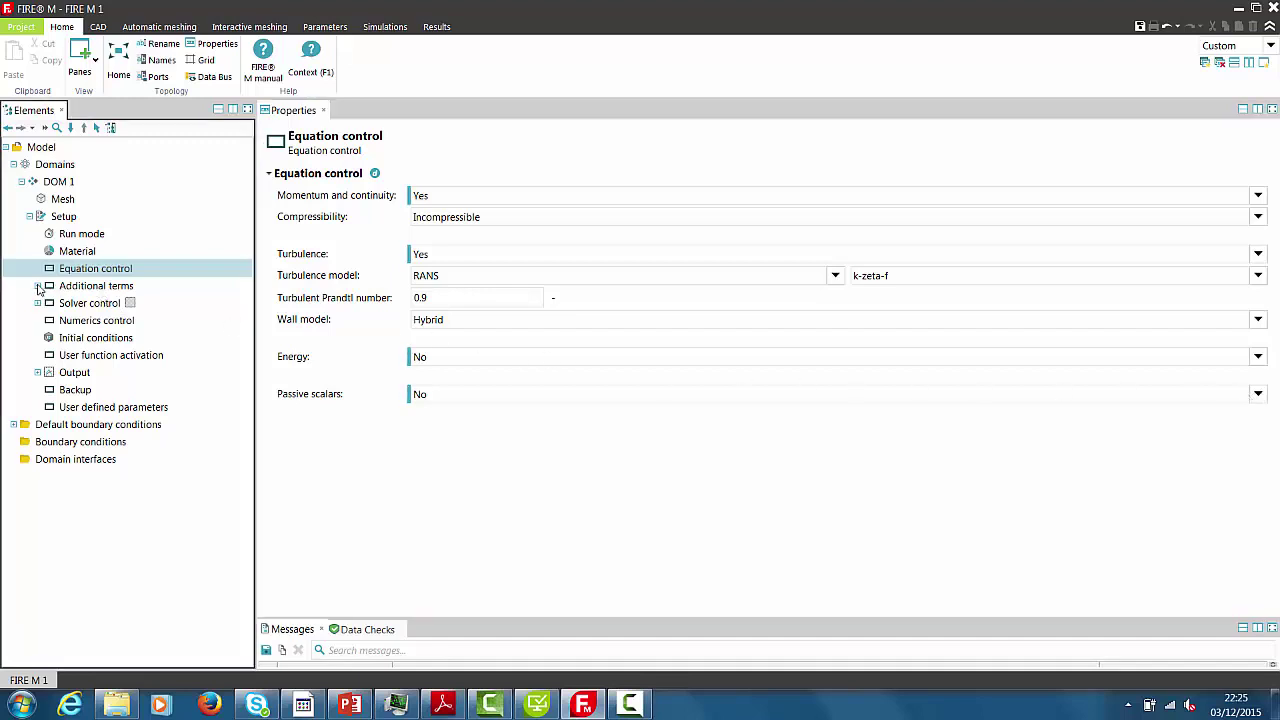
click(111, 288)
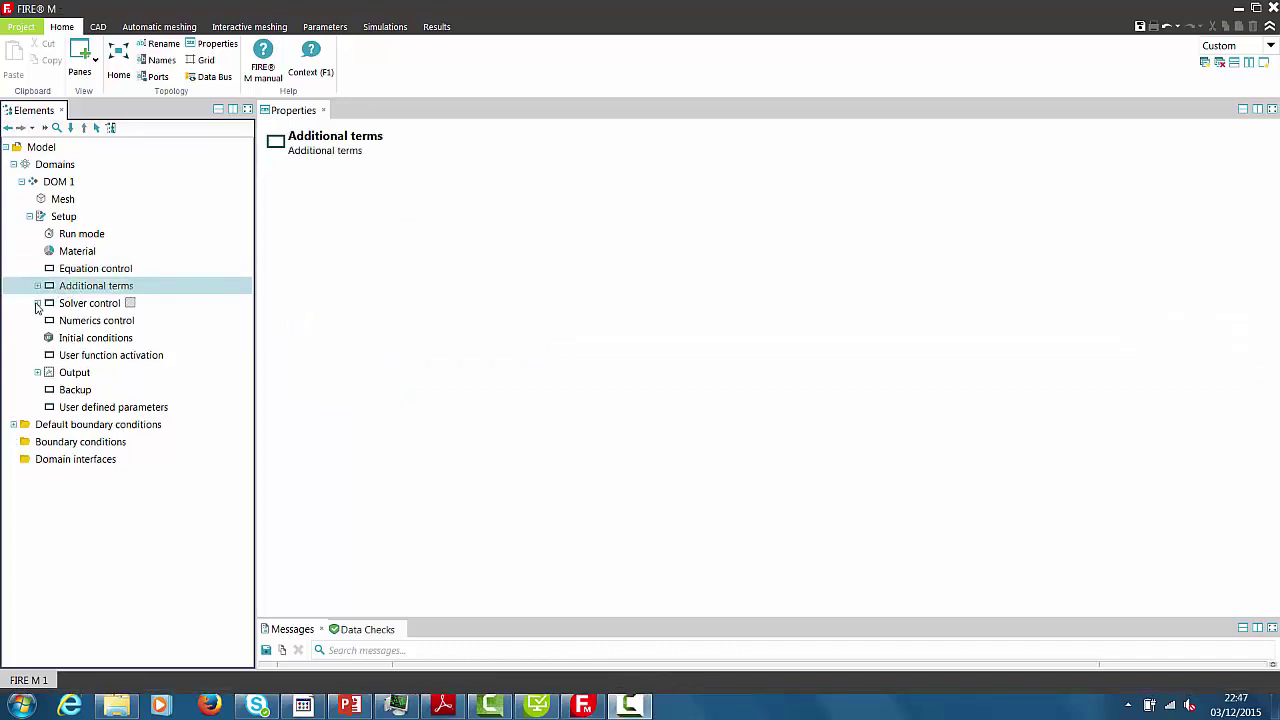
click(38, 304)
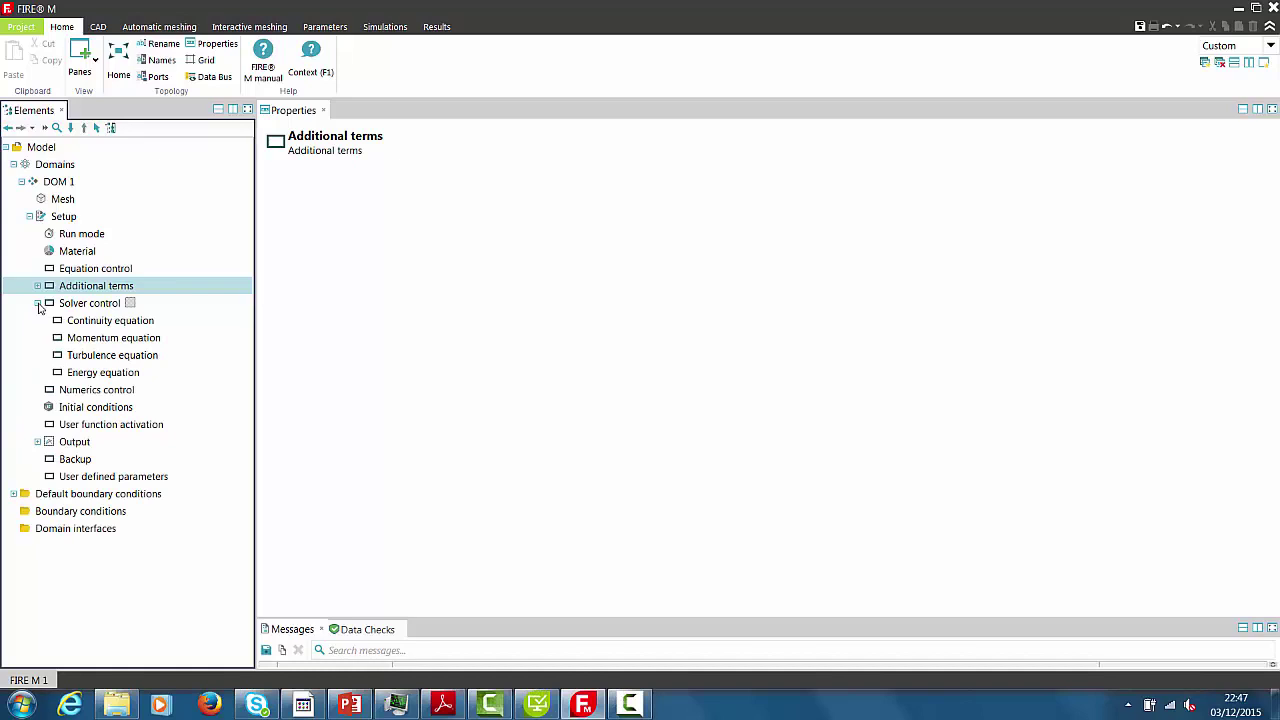
click(88, 322)
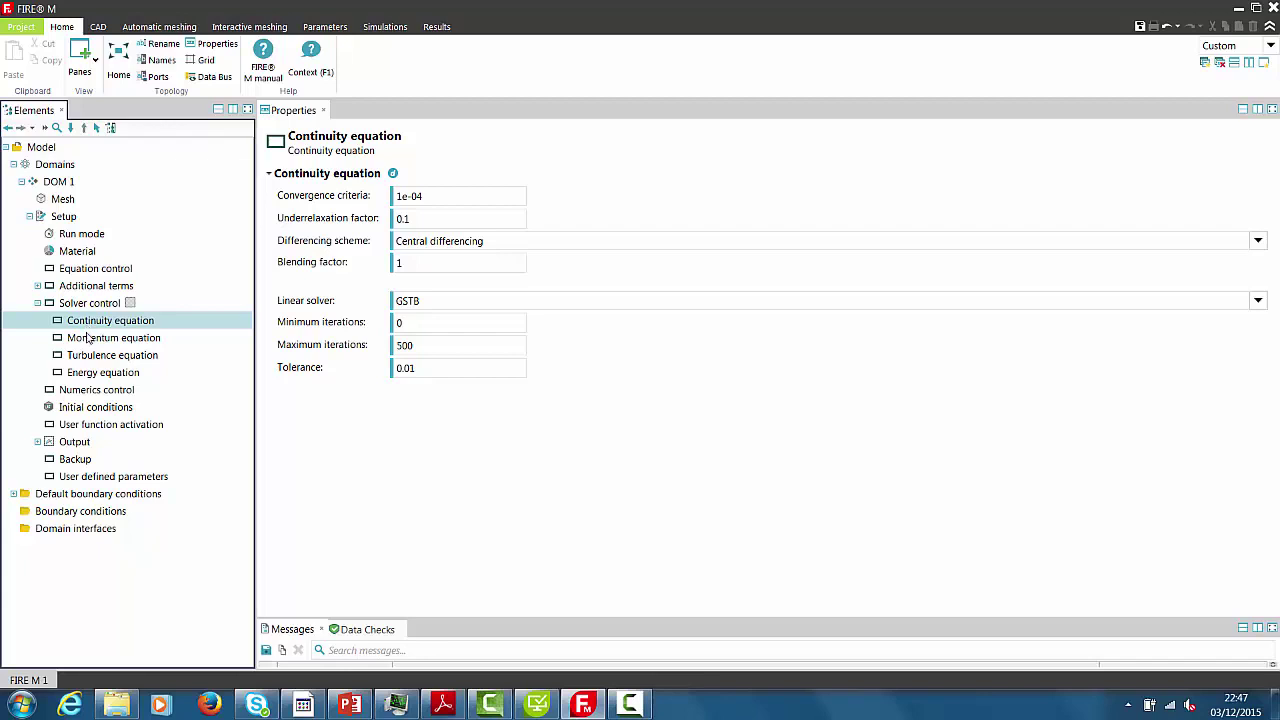
click(88, 340)
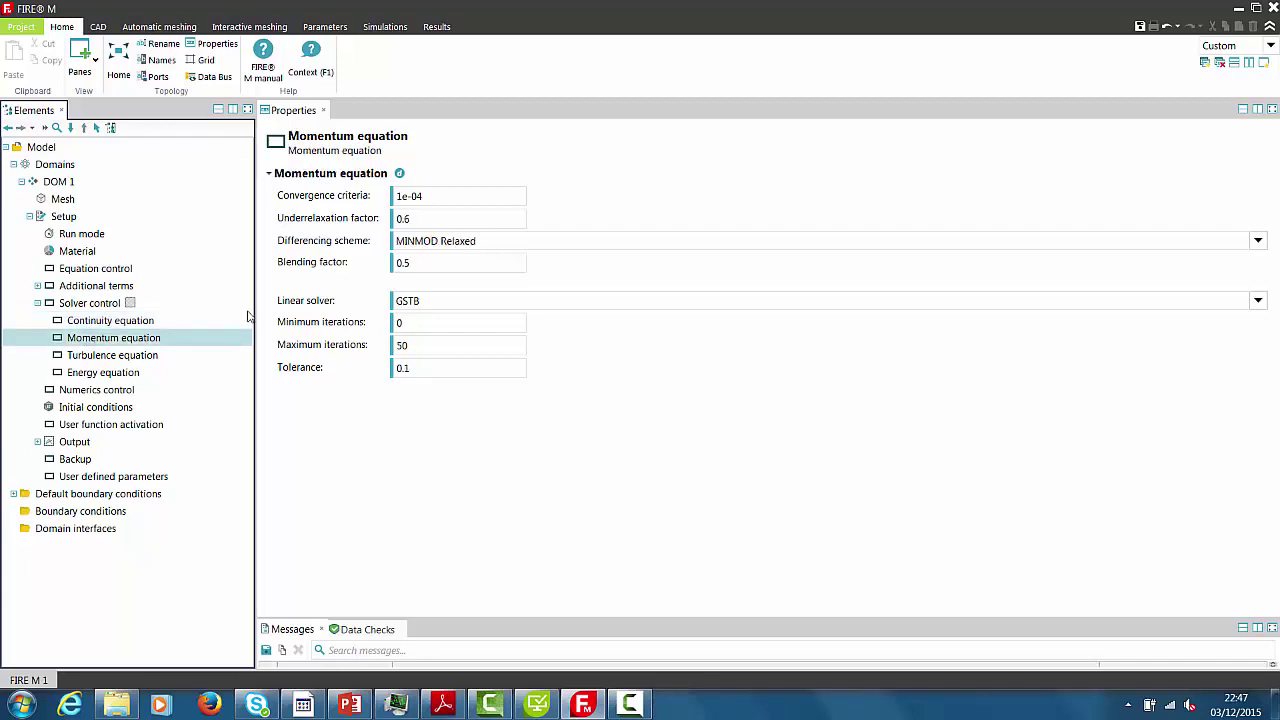
click(401, 265)
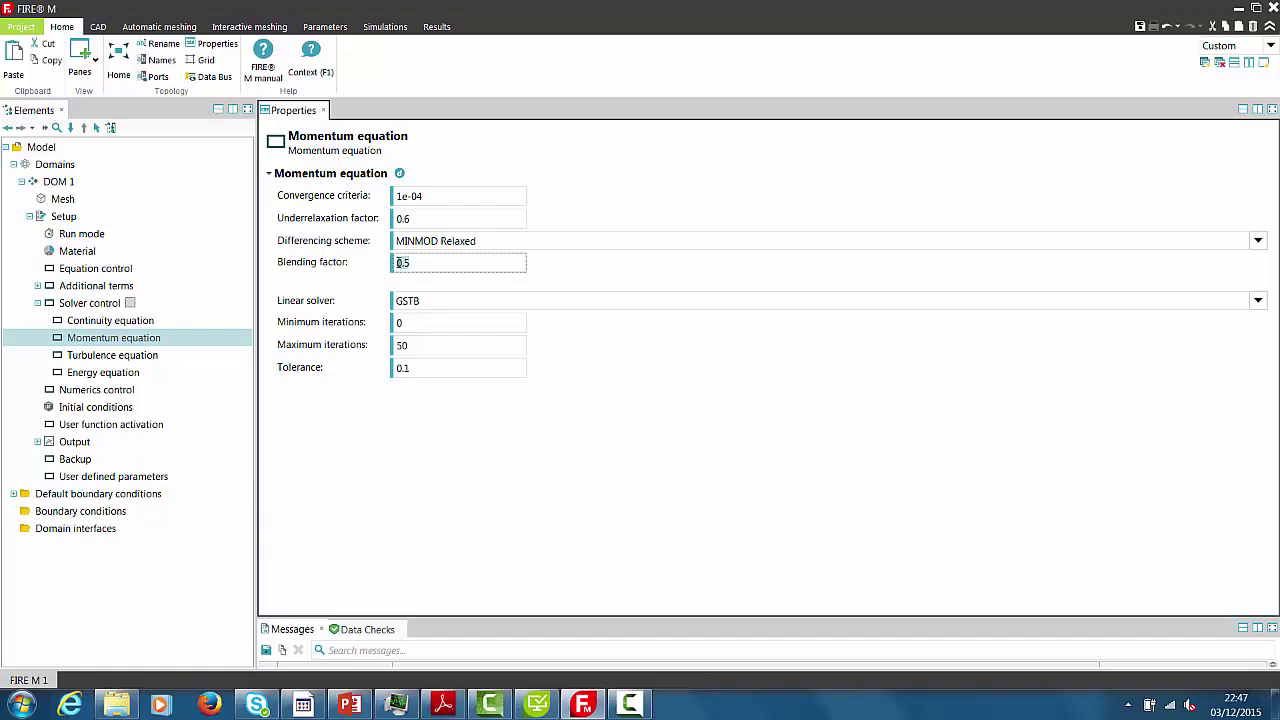
text(1)
Check the turbulence and energy equation settings, and set cell face adjustment (equation) to Yes in the numerics control.
click(88, 361)
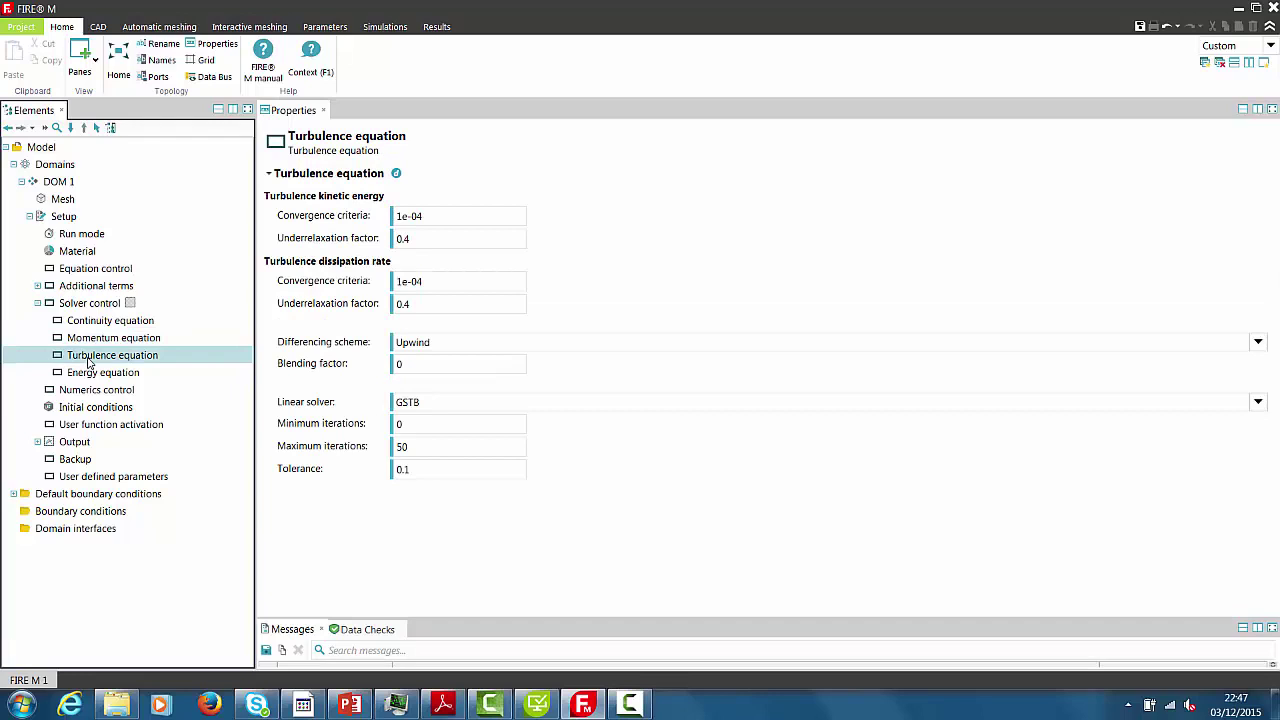
click(90, 375)
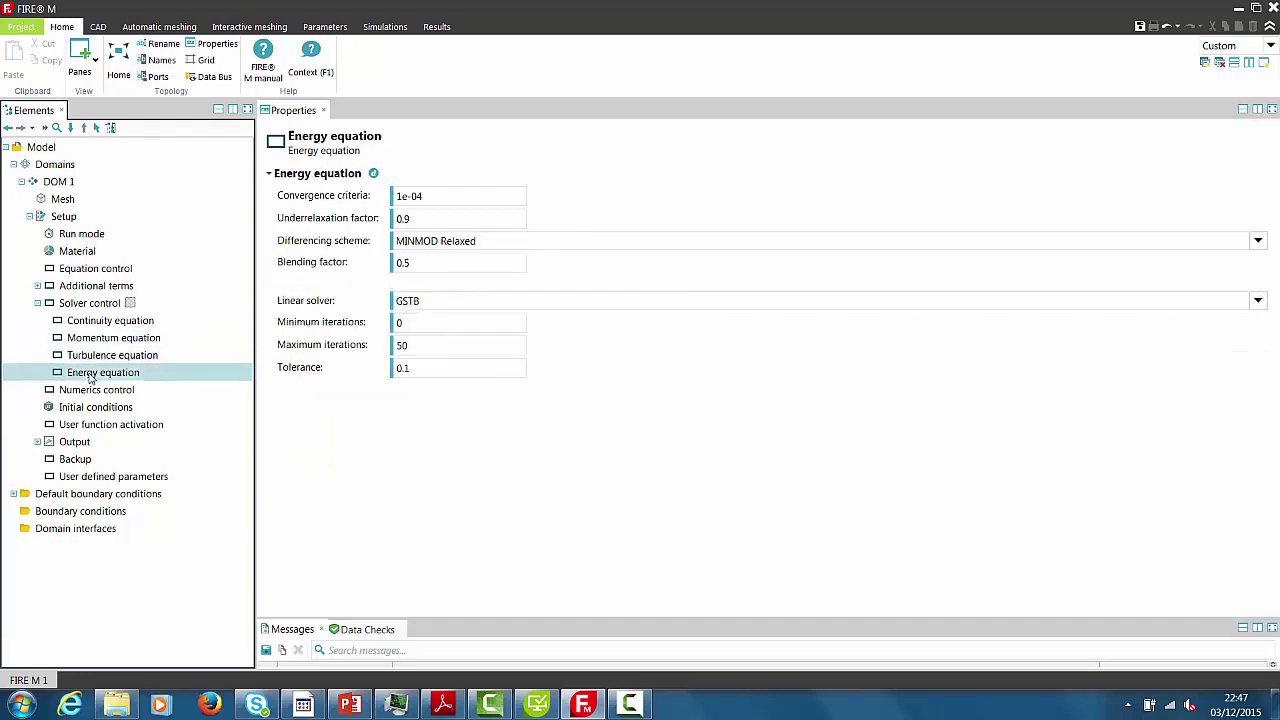
click(94, 391)
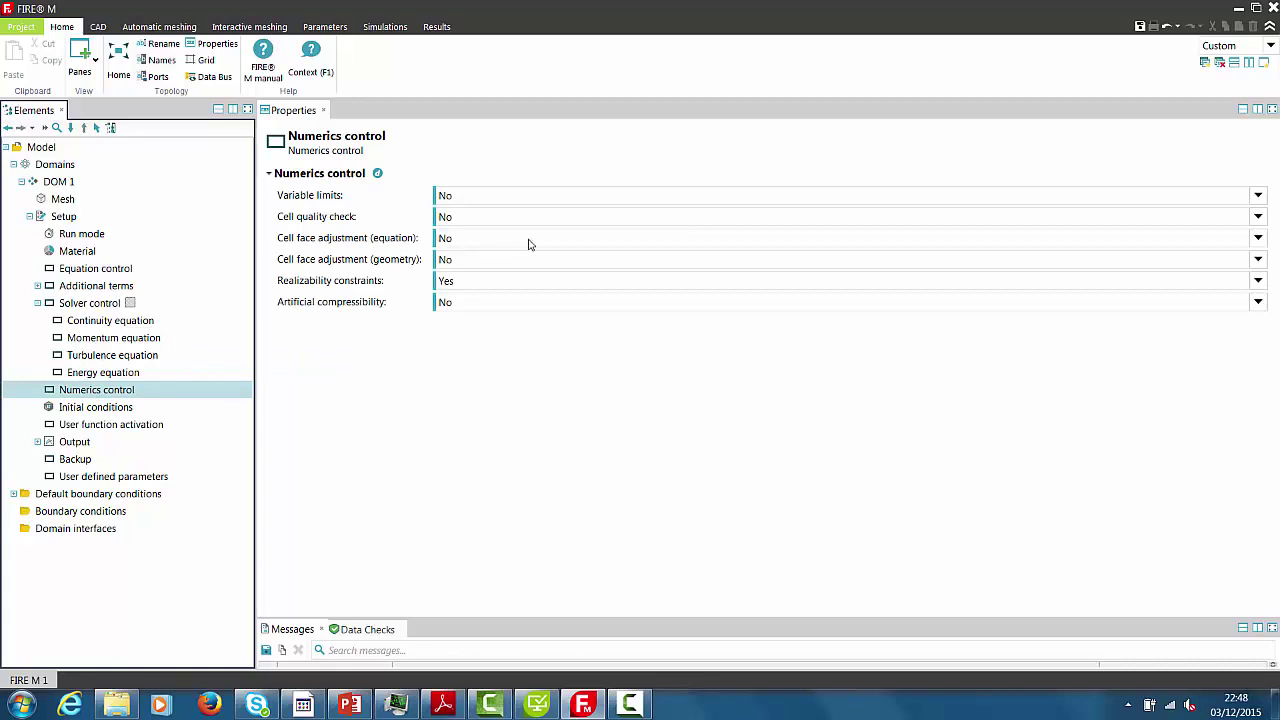
click(1258, 239)
click(1250, 258)
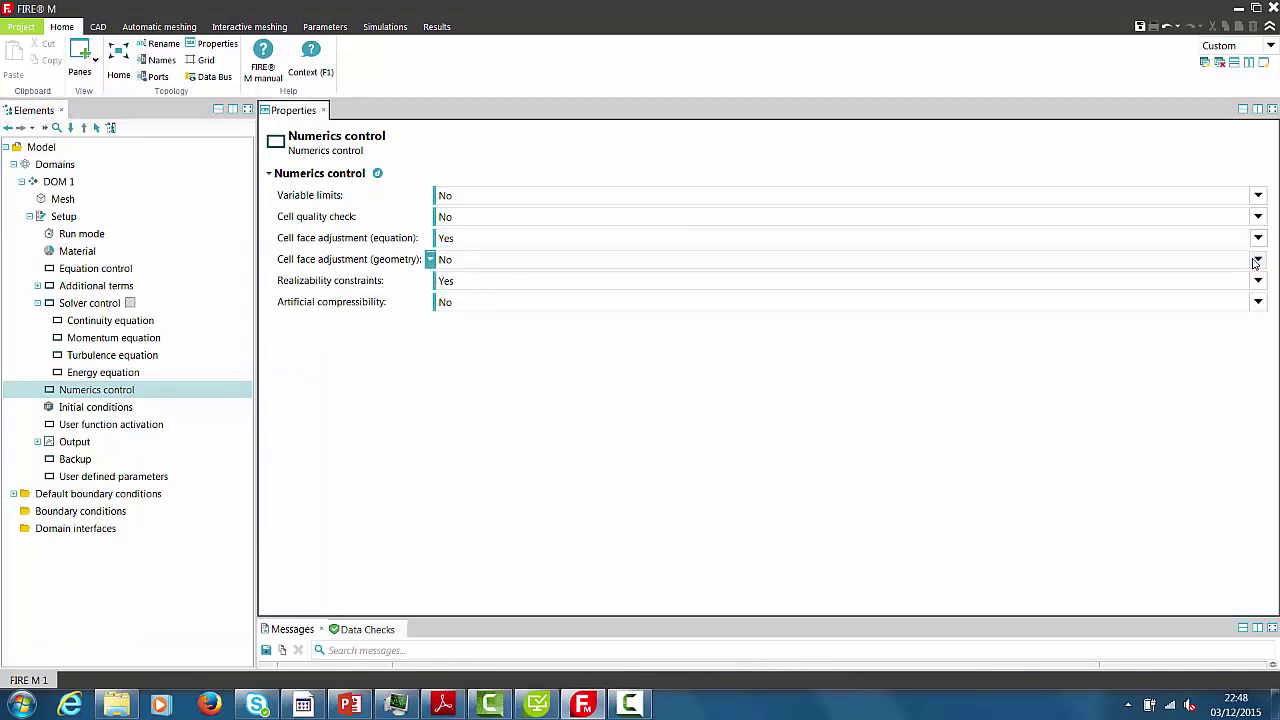
Set the pressure of the default initial condition to 97500 Pa.
click(82, 412)
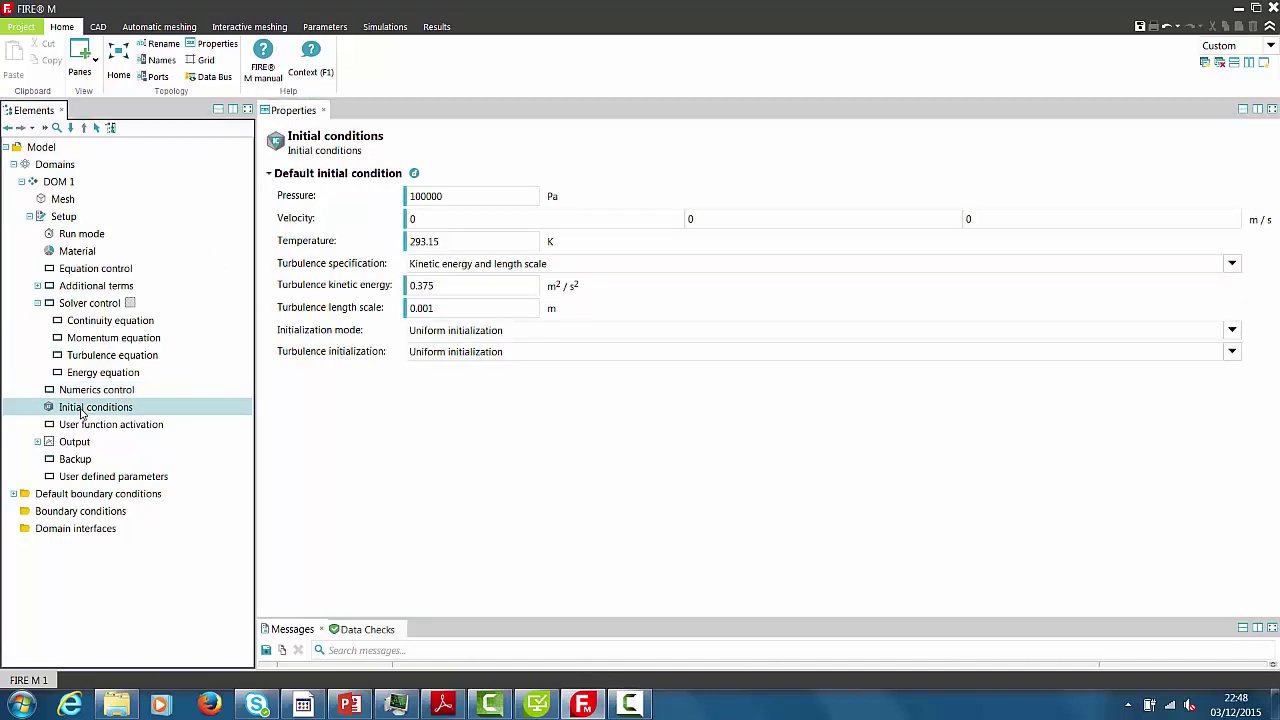
click(431, 197)
text(97500)
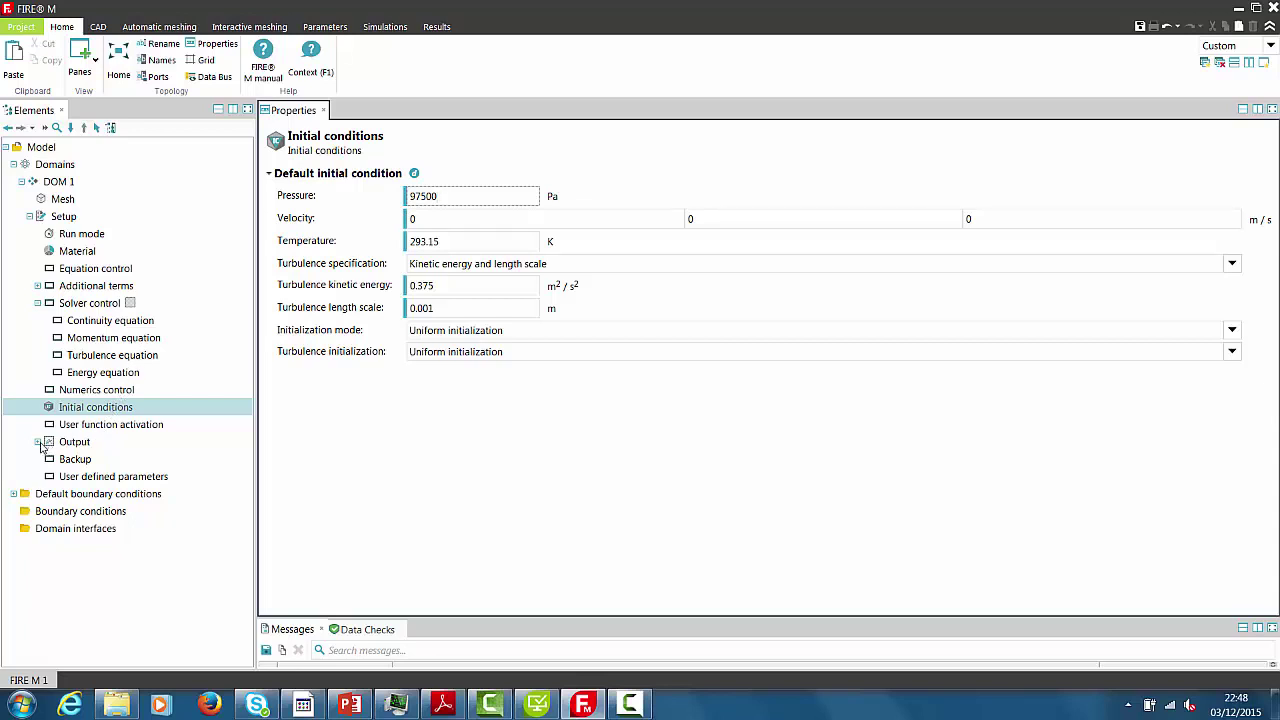
Add Density, Y plus and Total pressure to the chosen variables of the 3D results output.
click(38, 442)
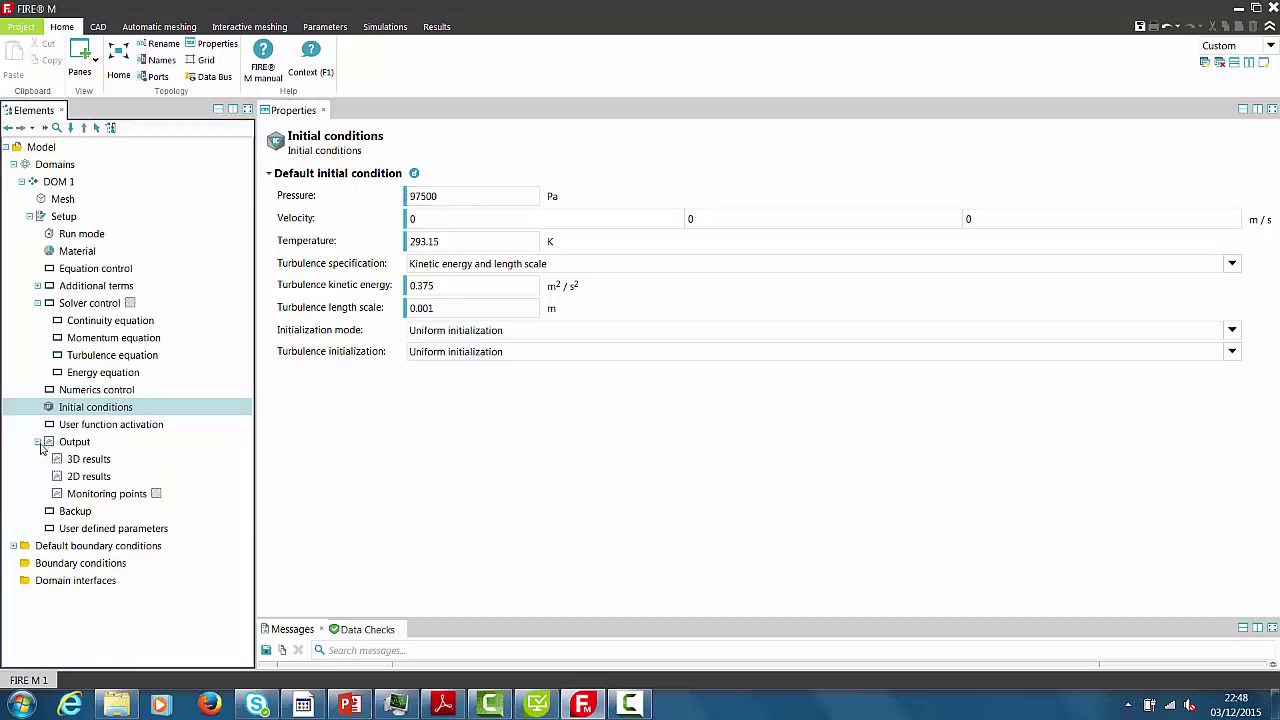
click(89, 462)
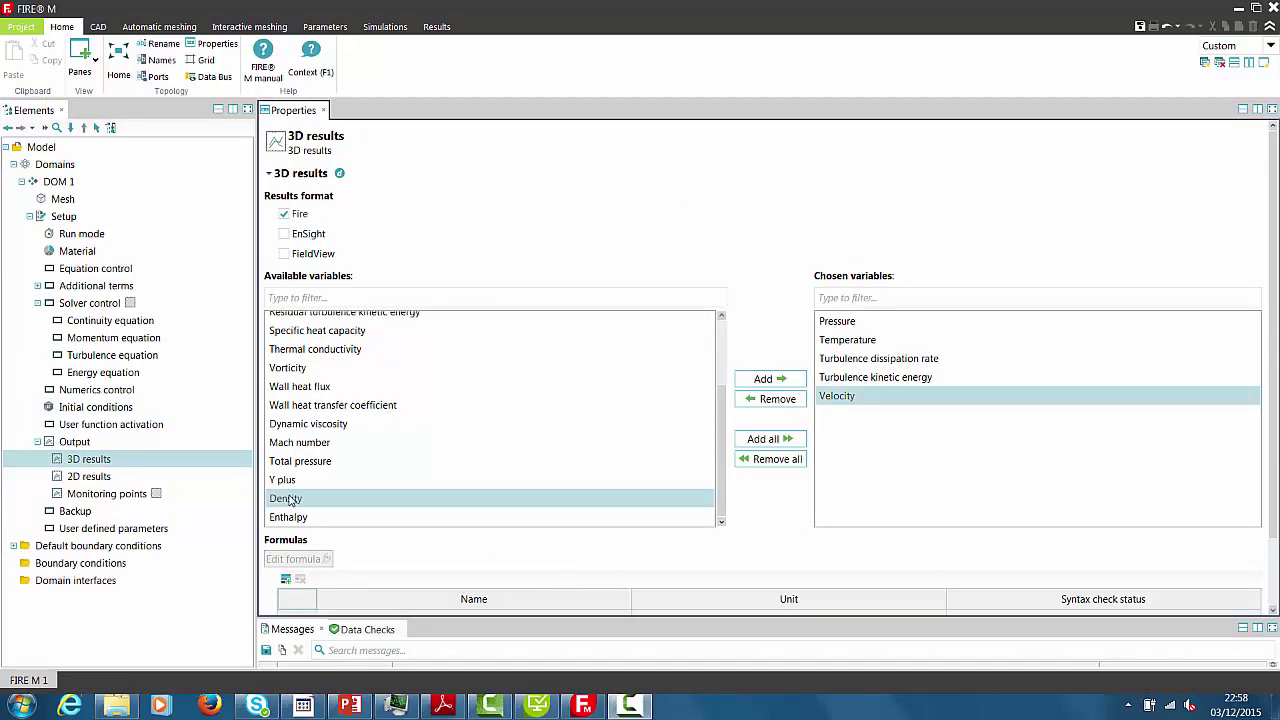
ctrl+click(290, 481)
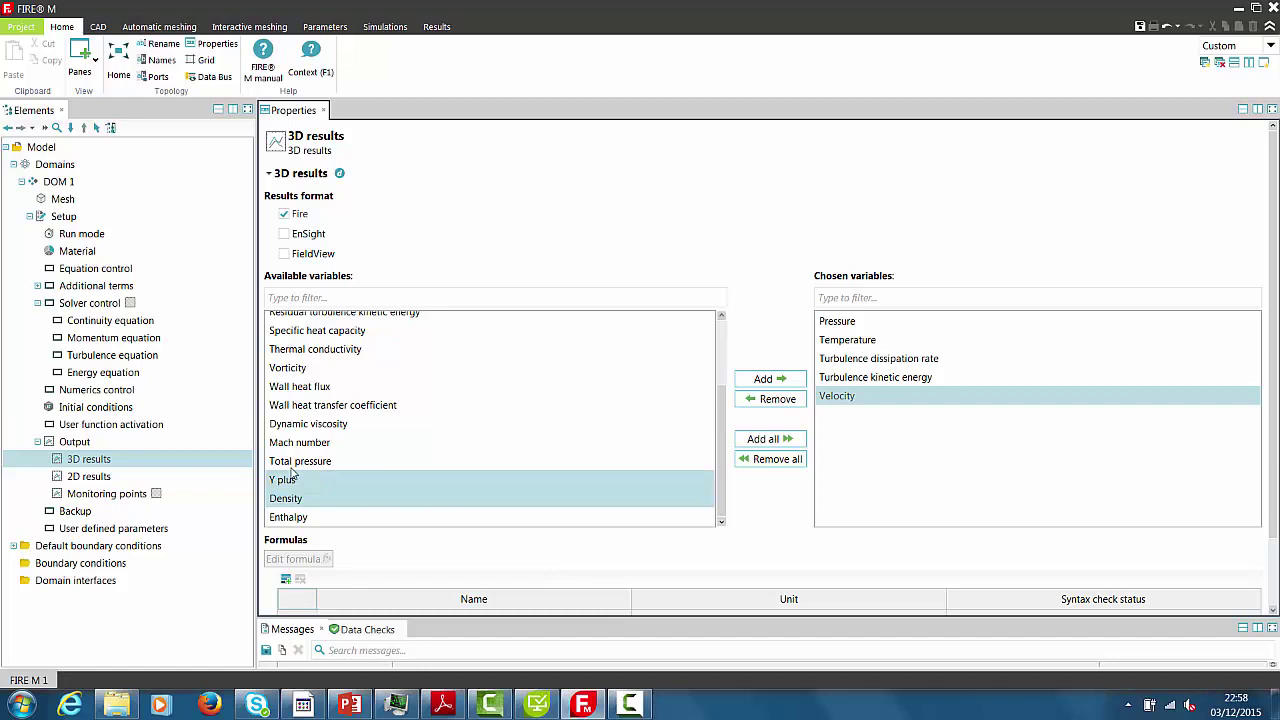
ctrl+click(296, 463)
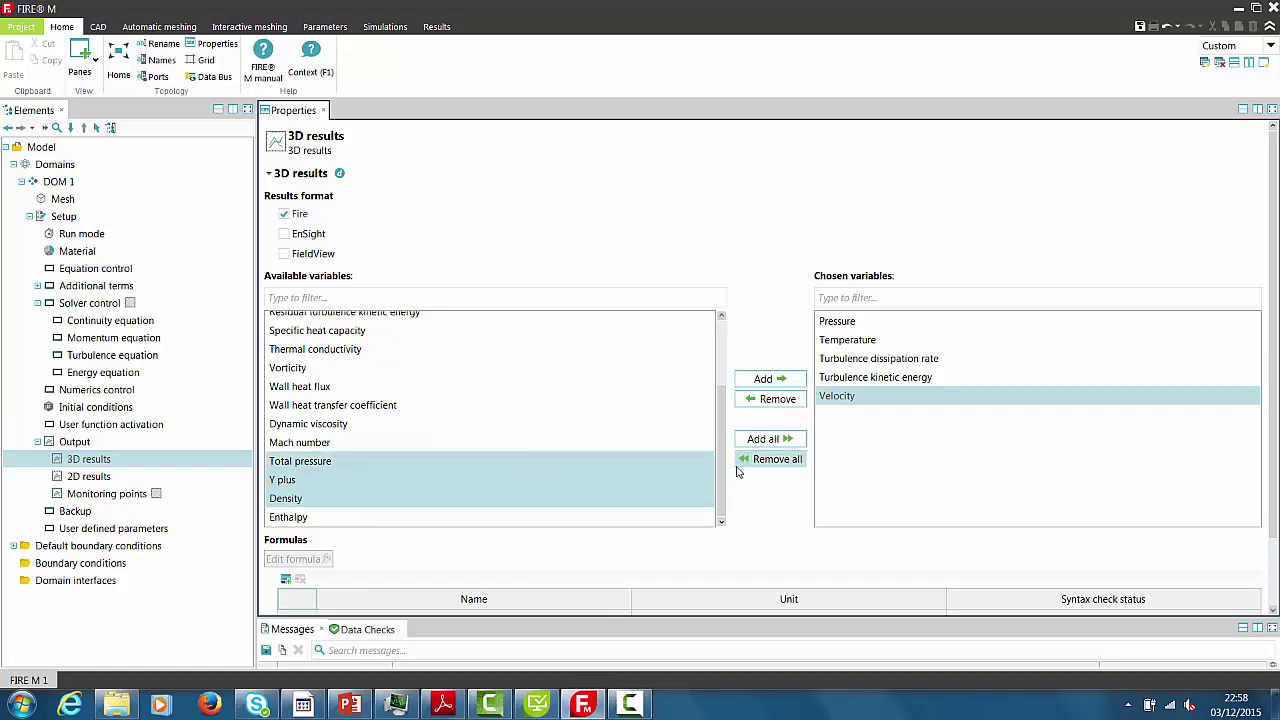
mouse_move(722, 475)
mouse_down()
mouse_move(728, 378)
mouse_move(712, 494)
mouse_up()
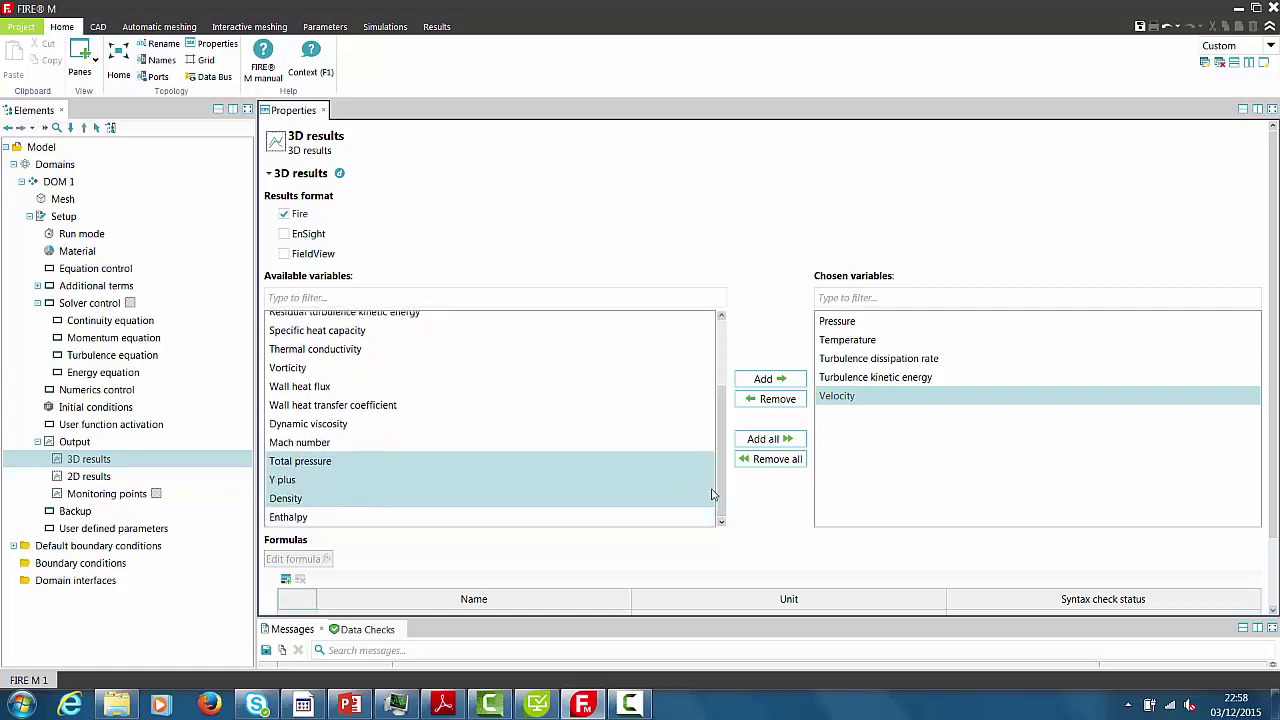
click(762, 380)
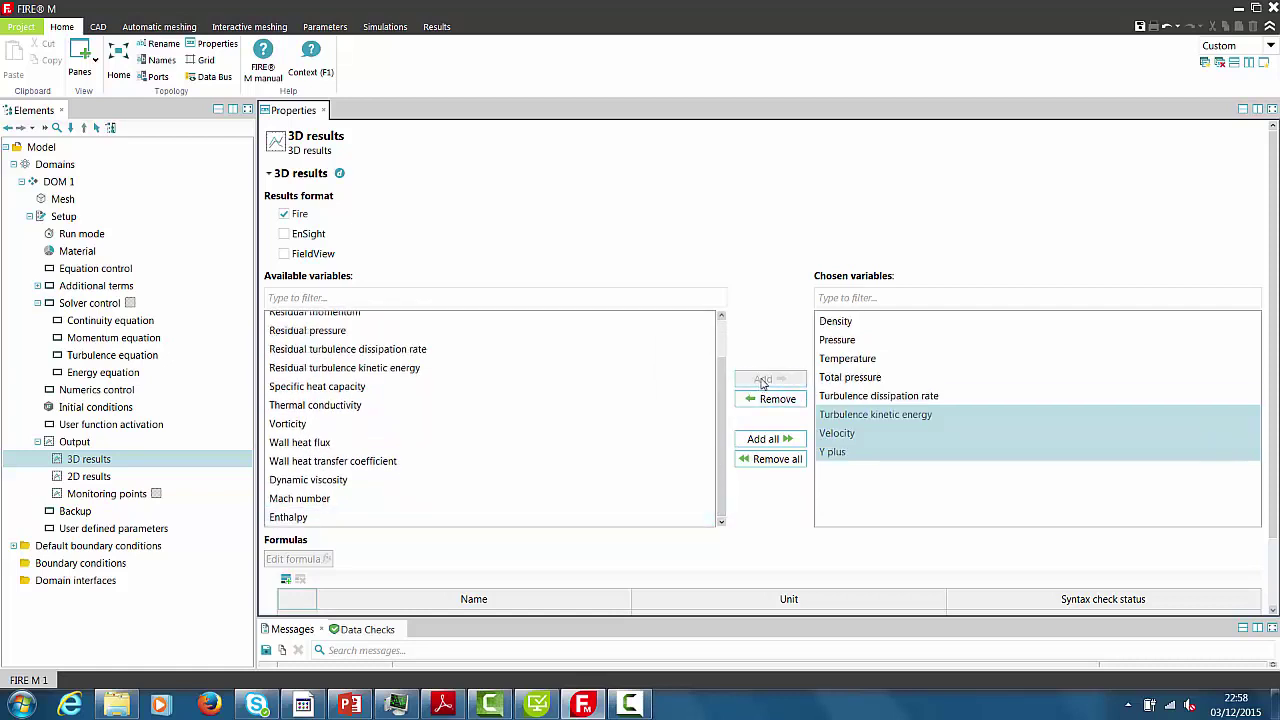
Add all available variables to the 2D results output, and create a new 2D result for the BND_Outlet selection.
click(103, 479)
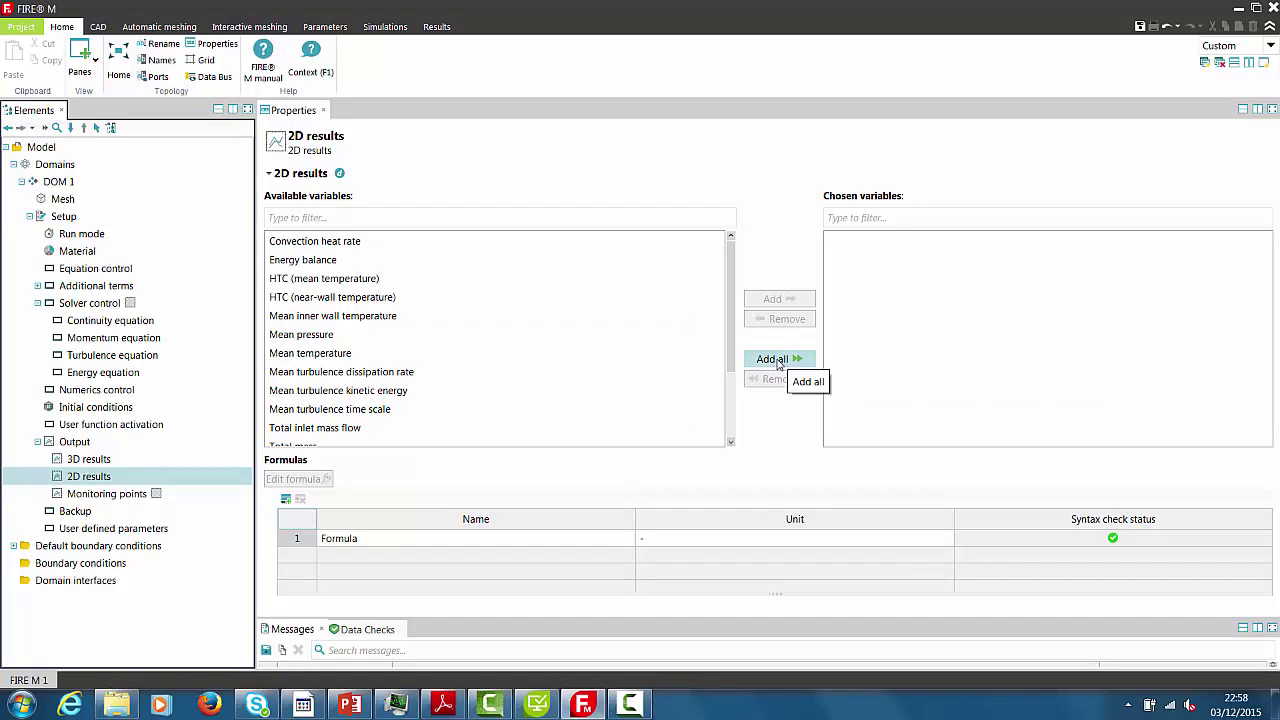
click(778, 363)
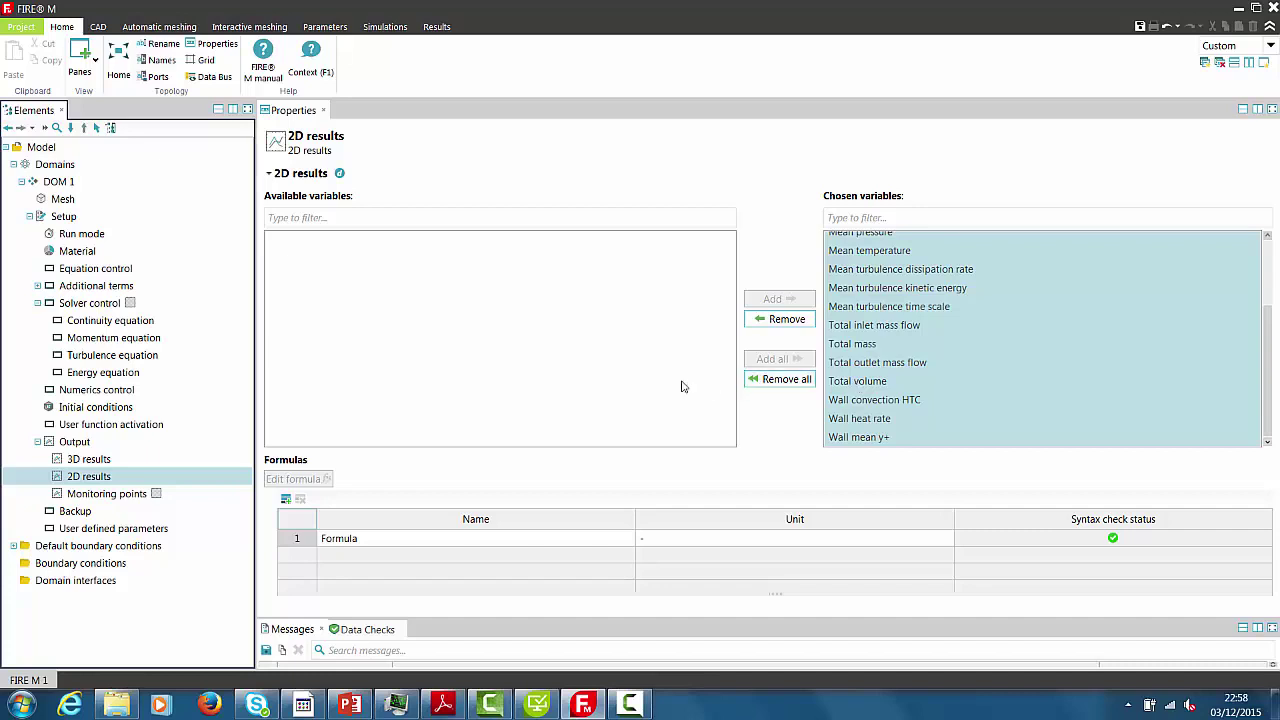
right_click(100, 482)
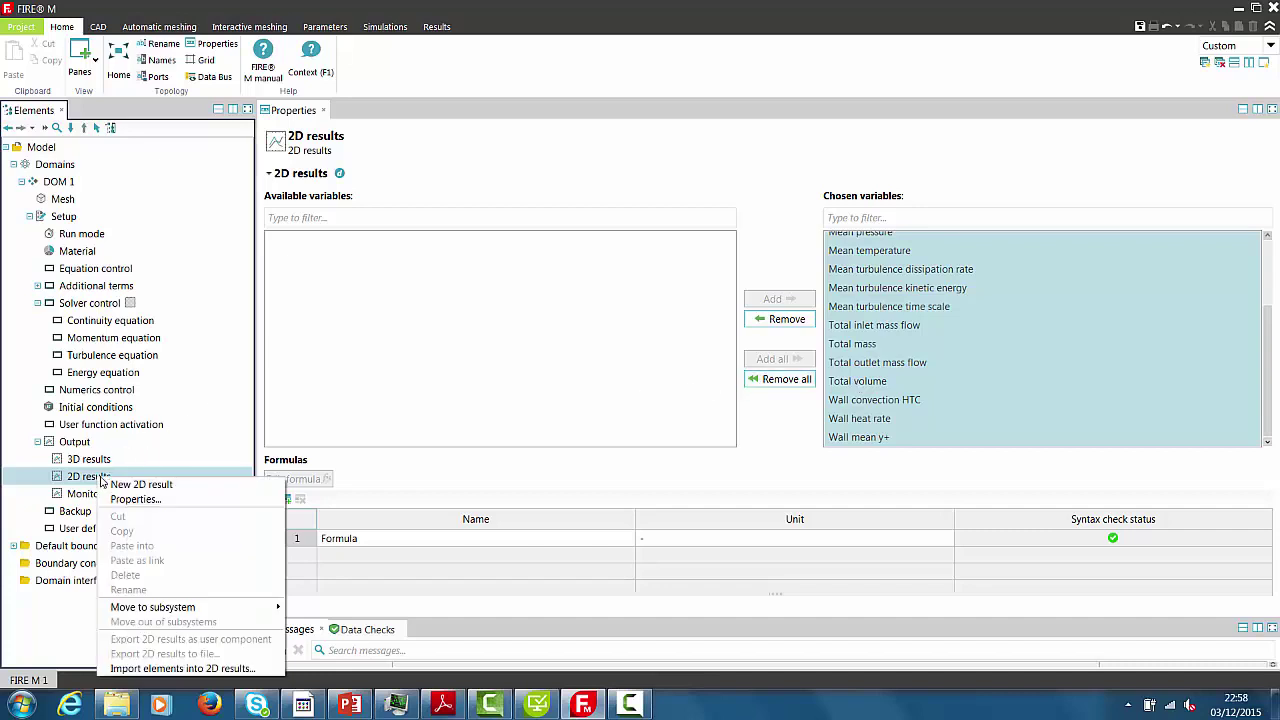
click(126, 486)
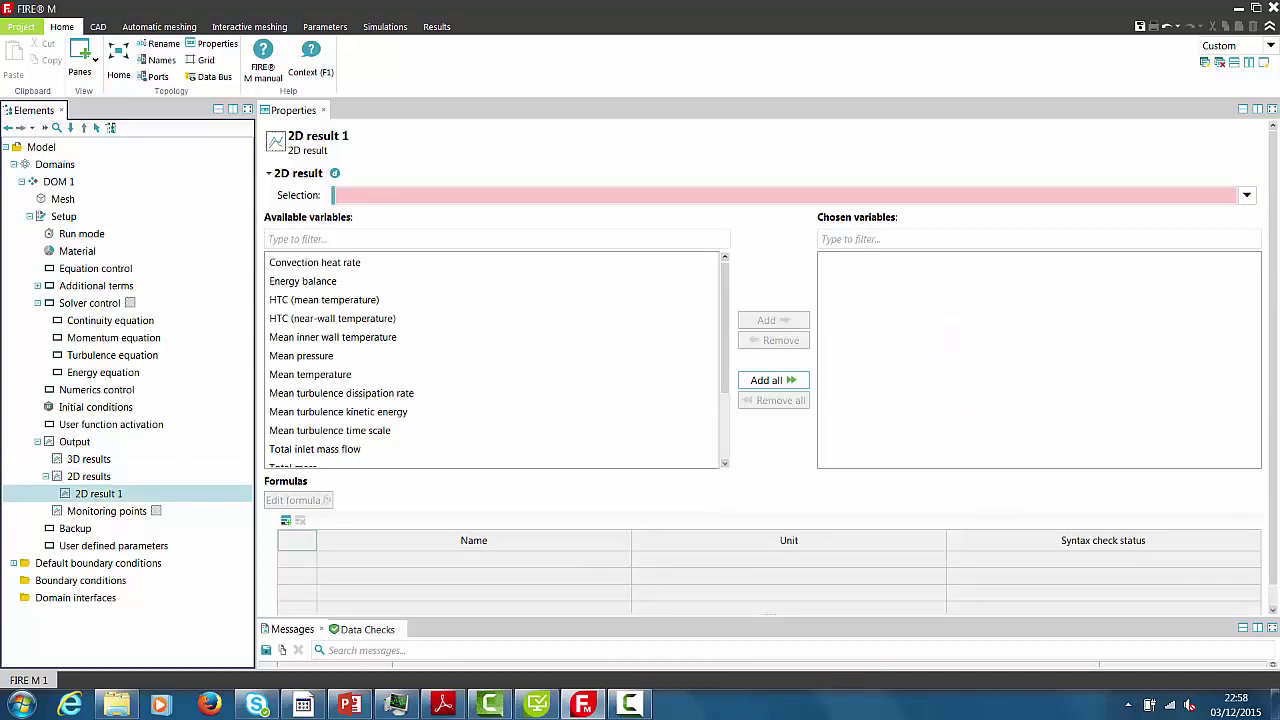
click(1246, 196)
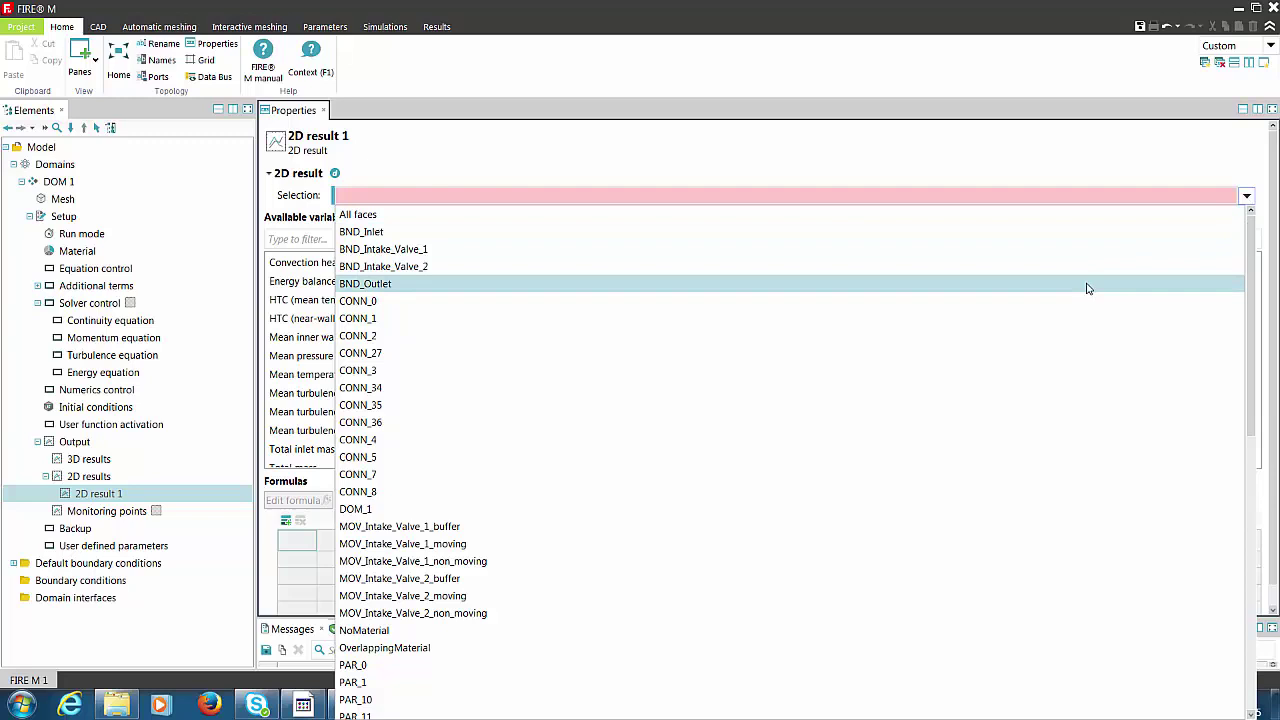
click(1088, 284)
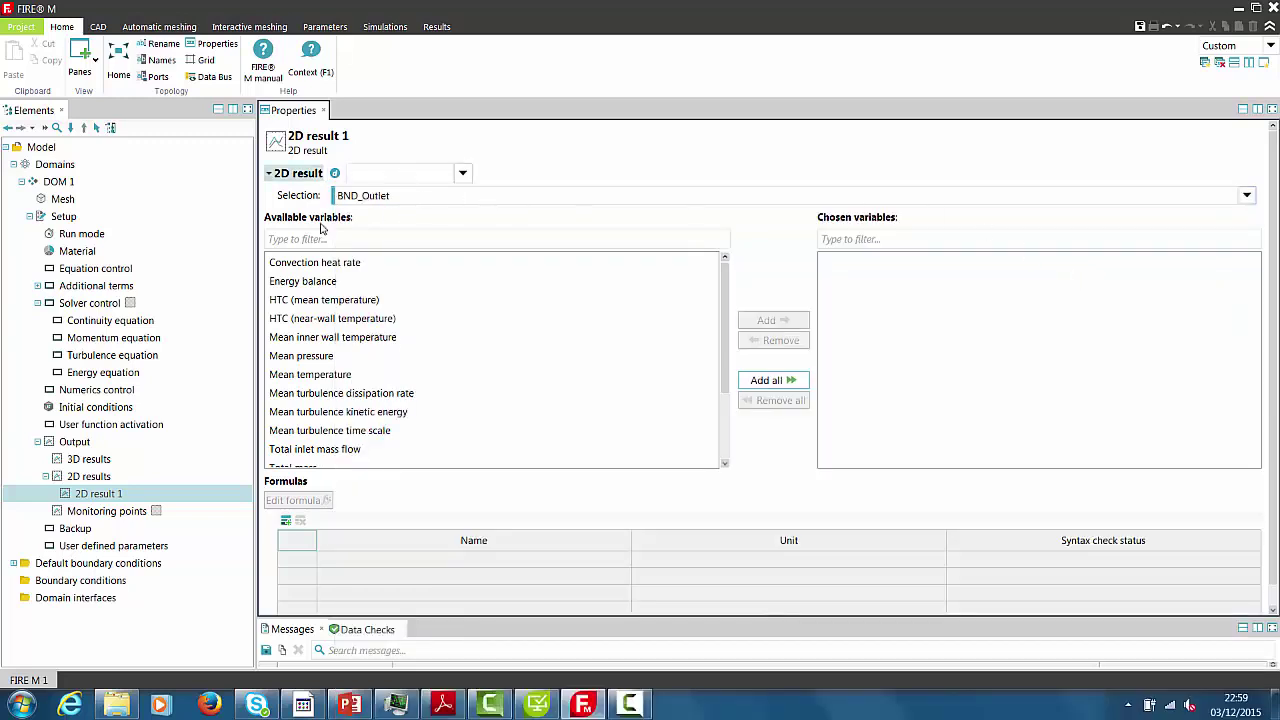
Add a formula to the BND_Outlet 2D result and load the system formula Discharge_coefficient_using_face_selection.frml into it.
click(286, 522)
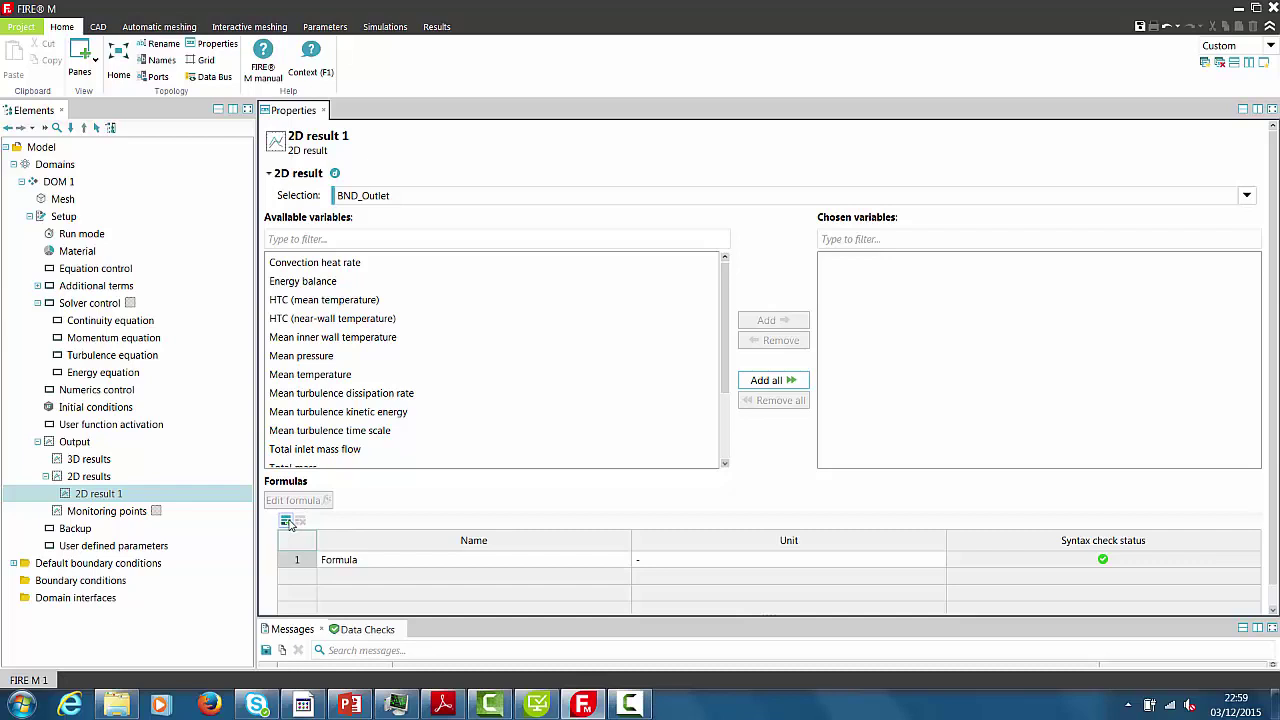
click(340, 560)
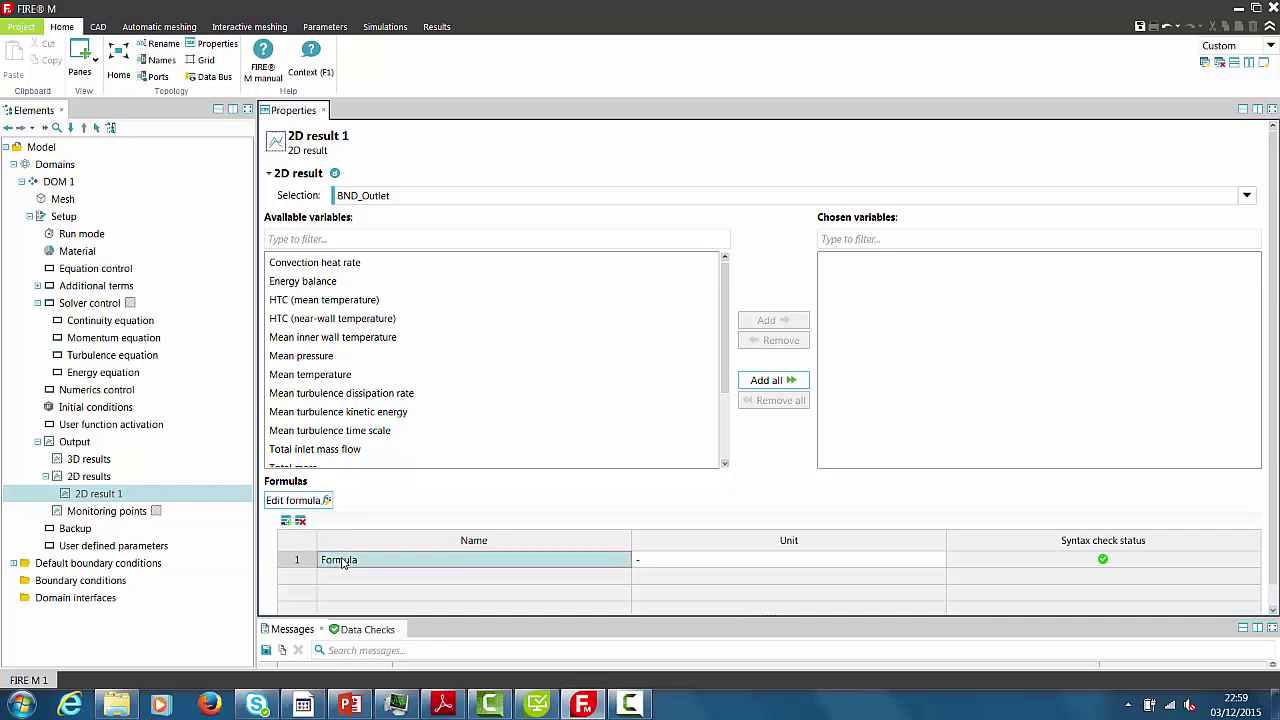
click(316, 503)
drag(383, 18, 730, 16)
click(541, 45)
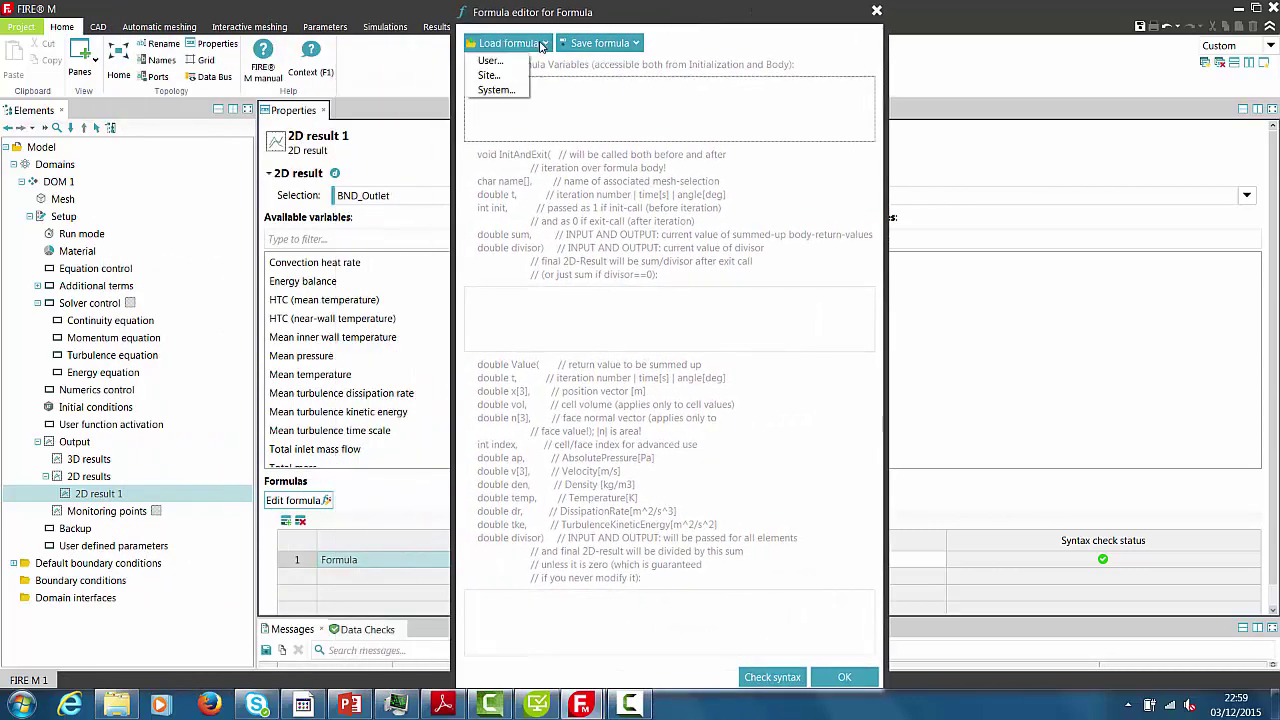
click(500, 90)
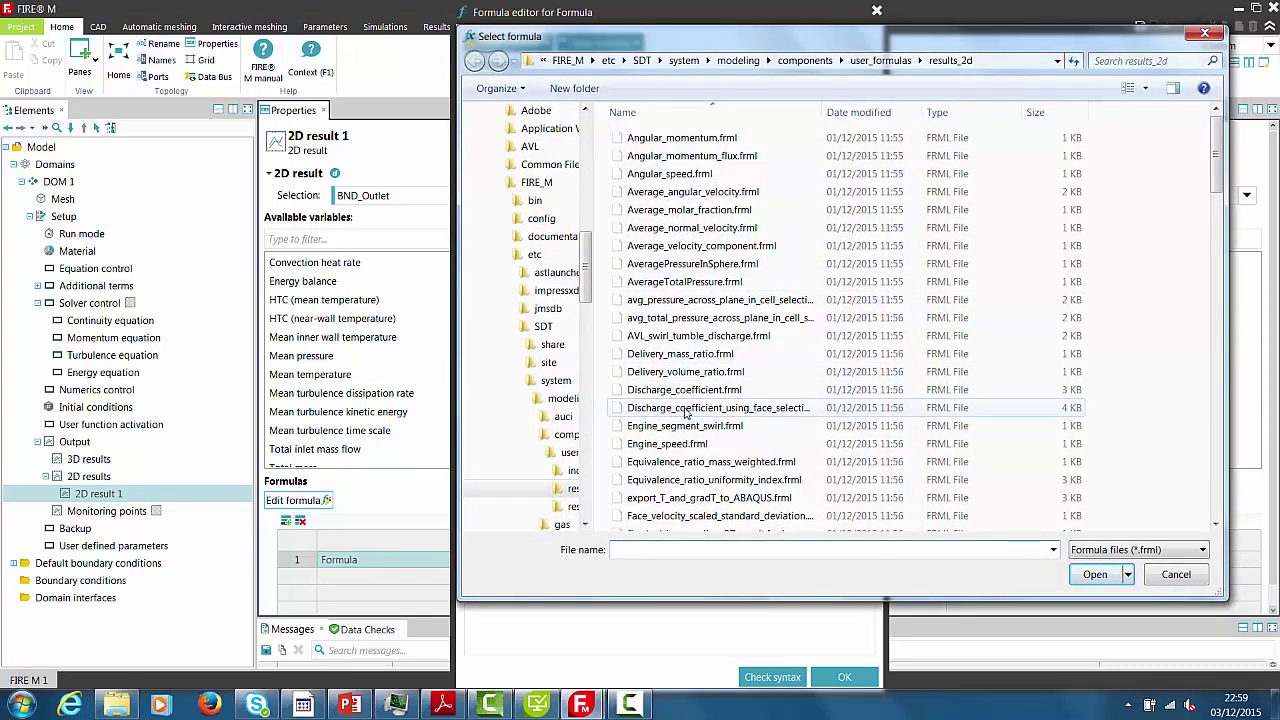
click(716, 412)
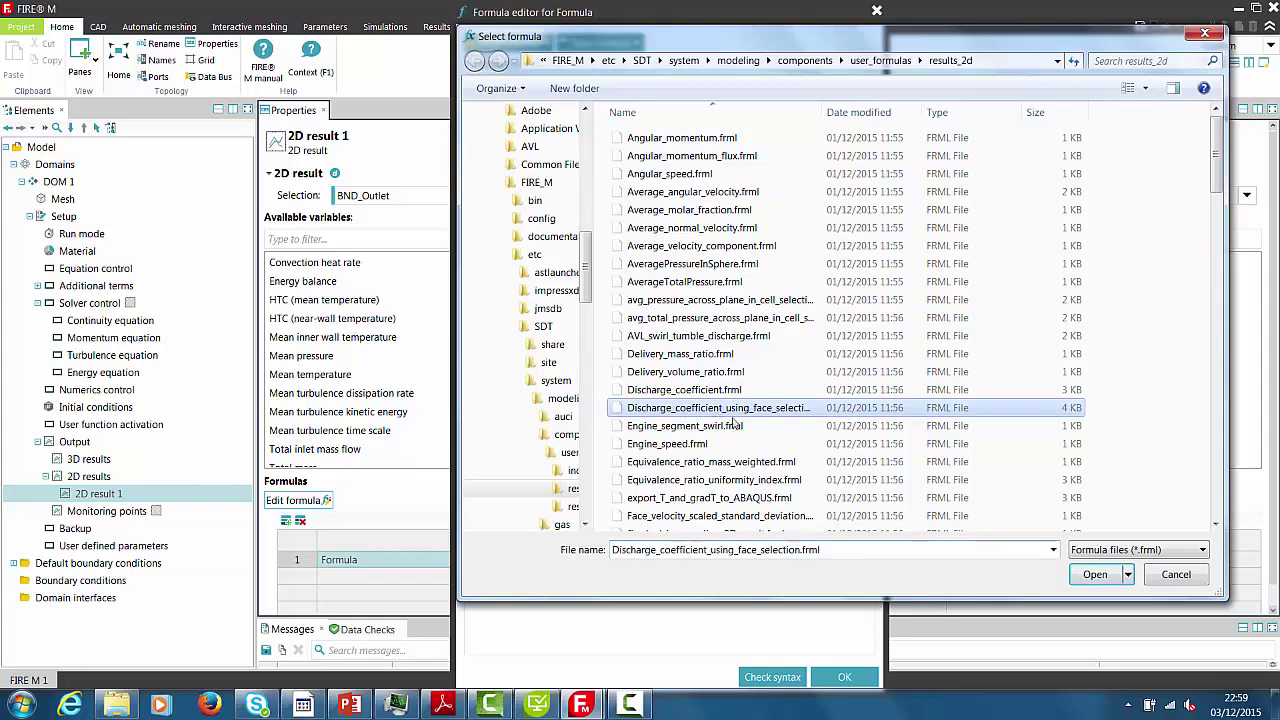
click(1095, 574)
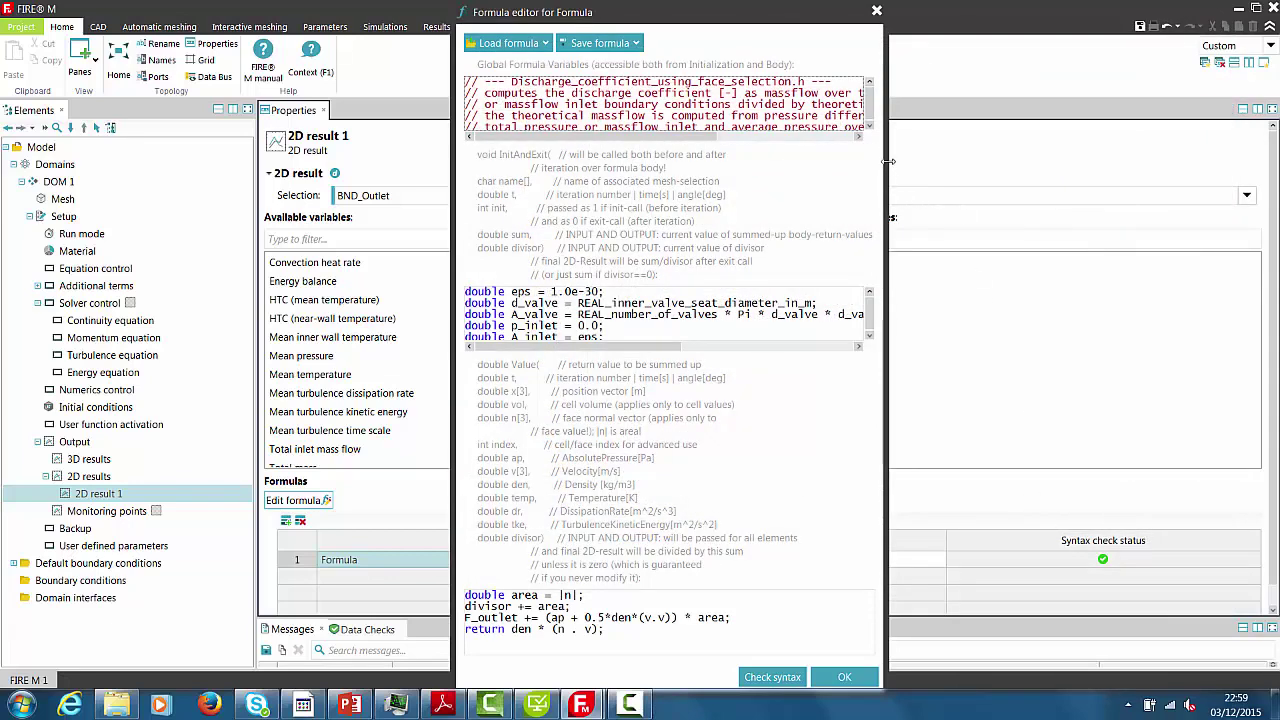
Check the valve count, seat diameter and inlet type definitions in the discharge coefficient formula, and accept the formula.
click(869, 124)
click(869, 124)
click(869, 124)
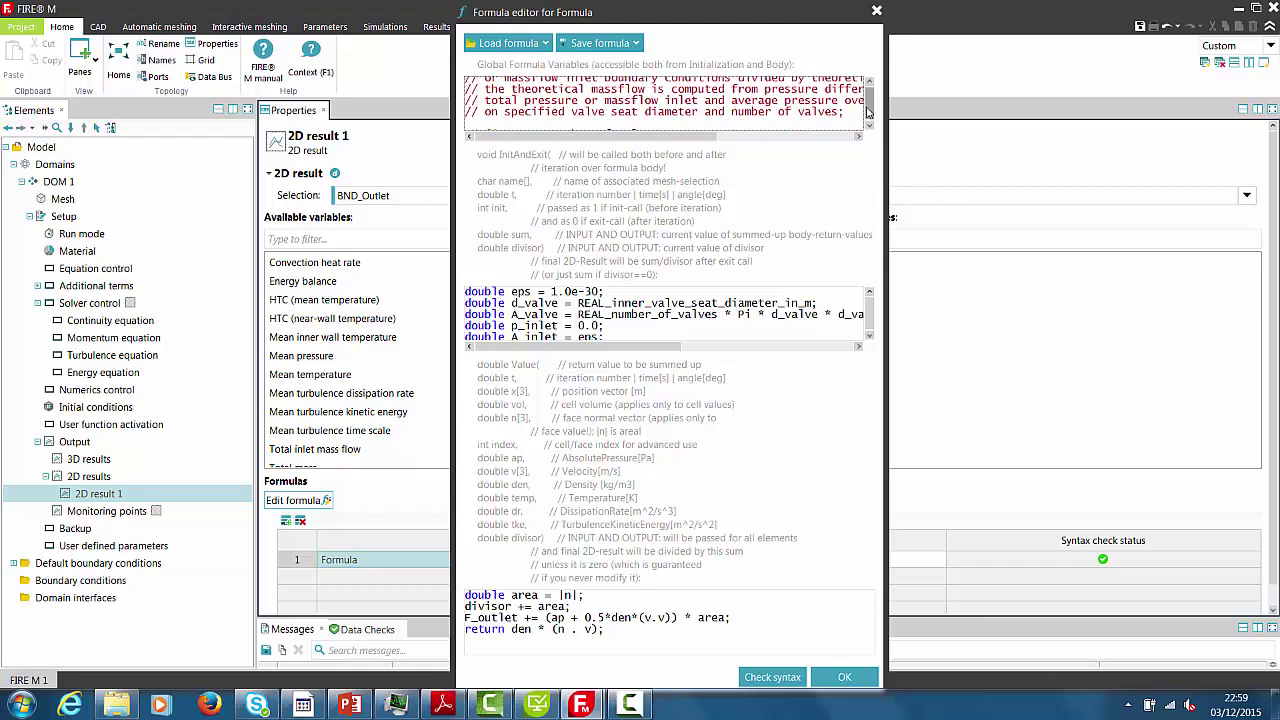
click(869, 110)
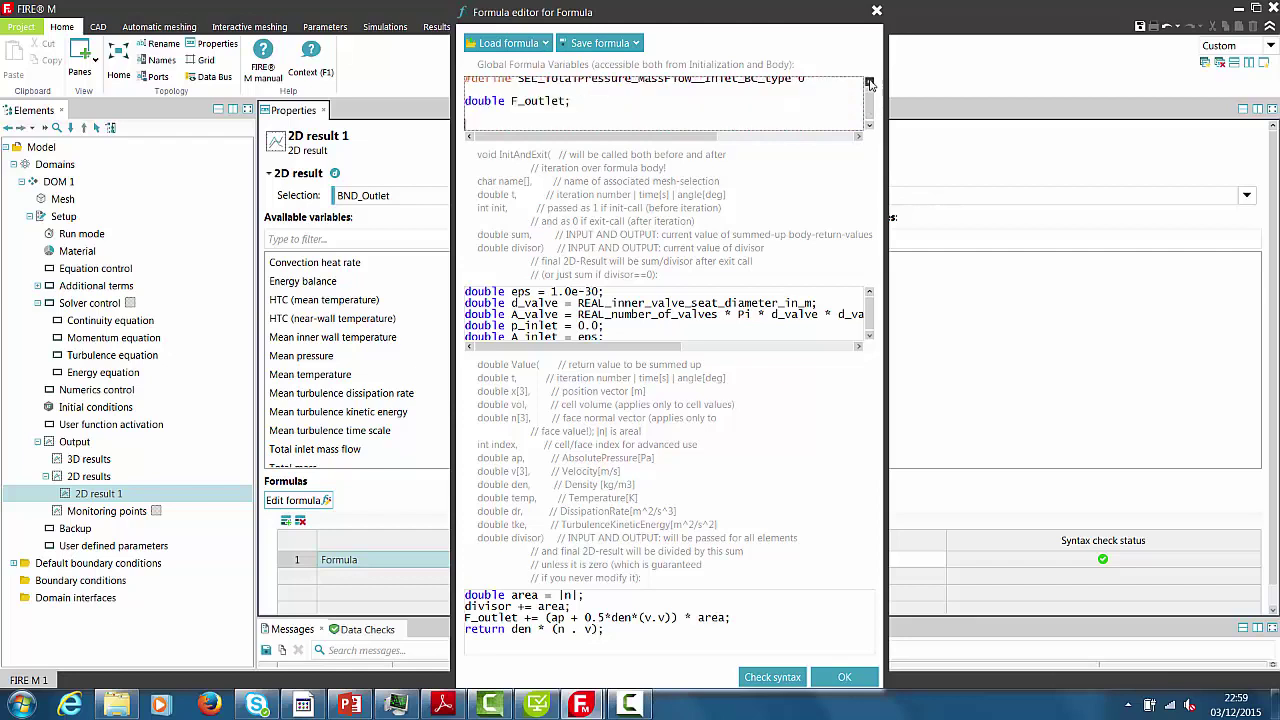
click(869, 83)
click(869, 83)
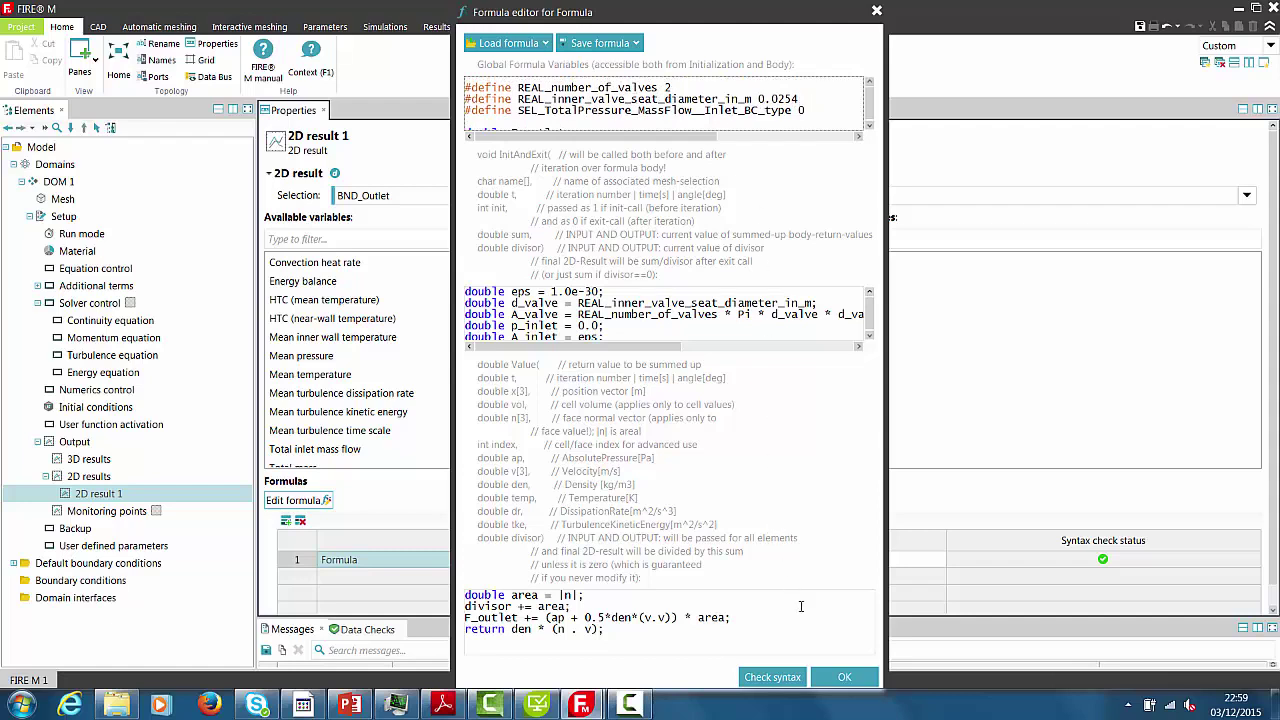
click(842, 678)
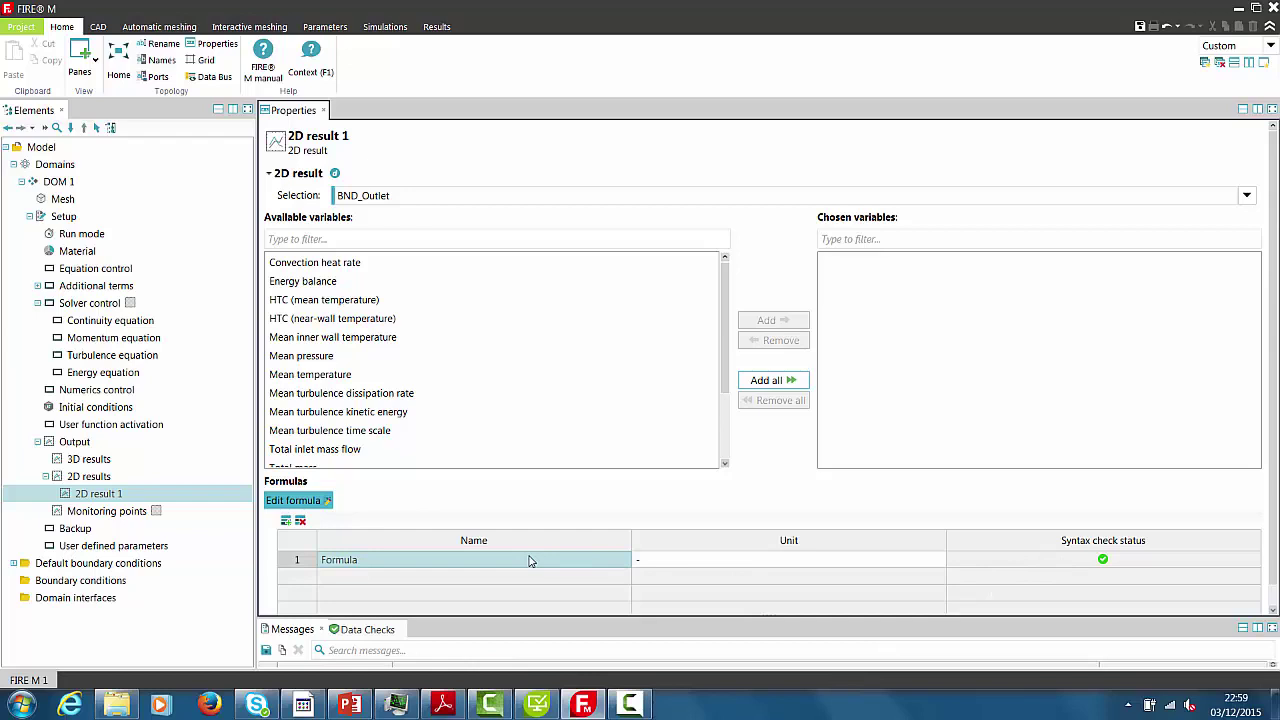
Set the backup file to be written every 500 iterations.
click(80, 530)
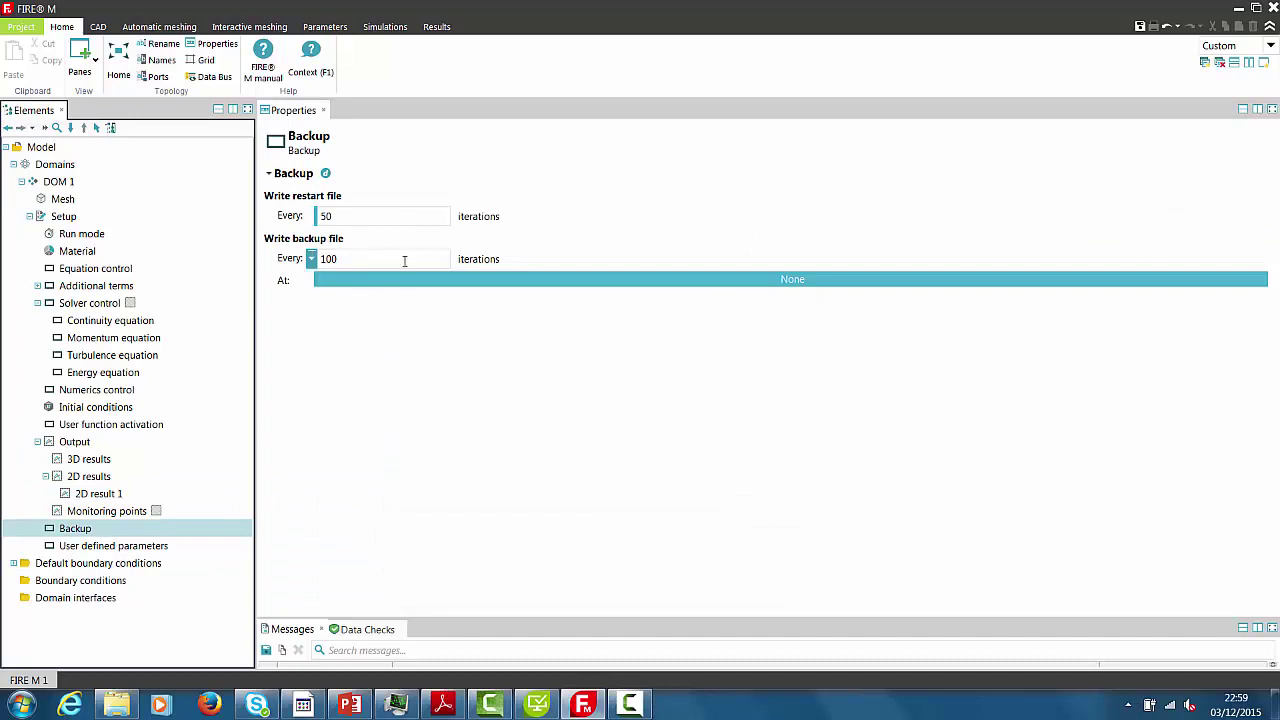
click(401, 258)
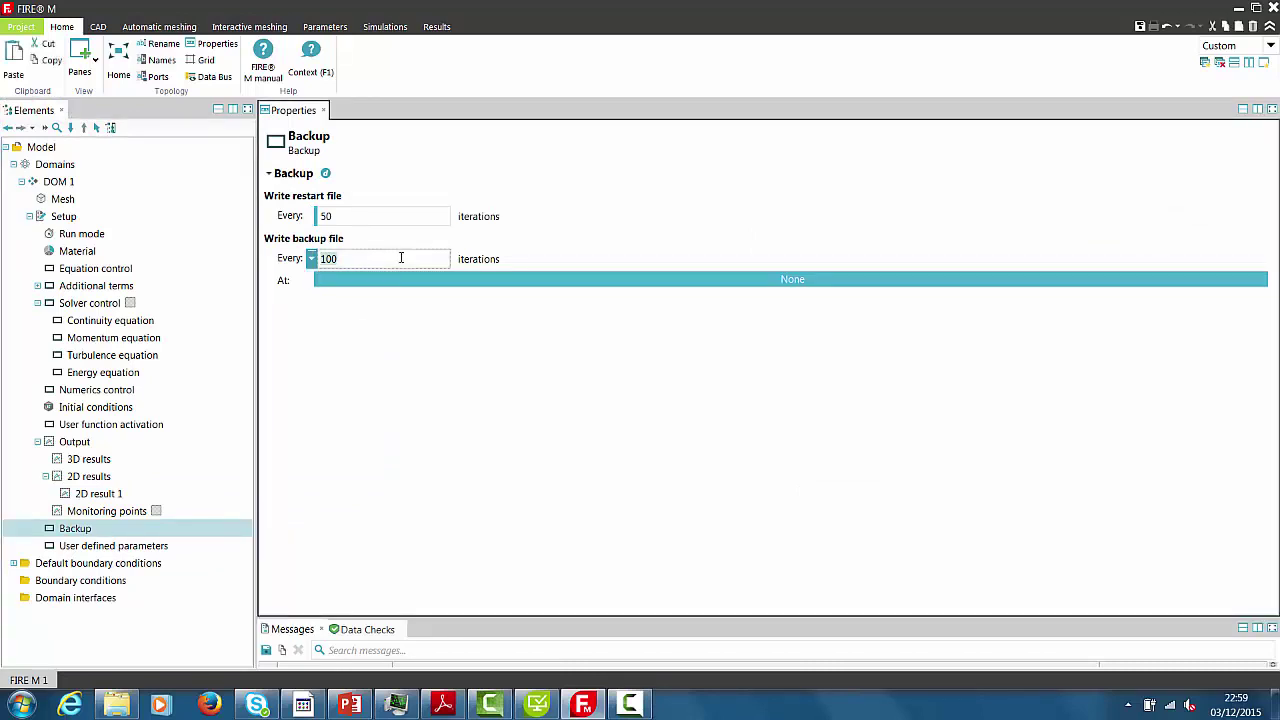
text(5)
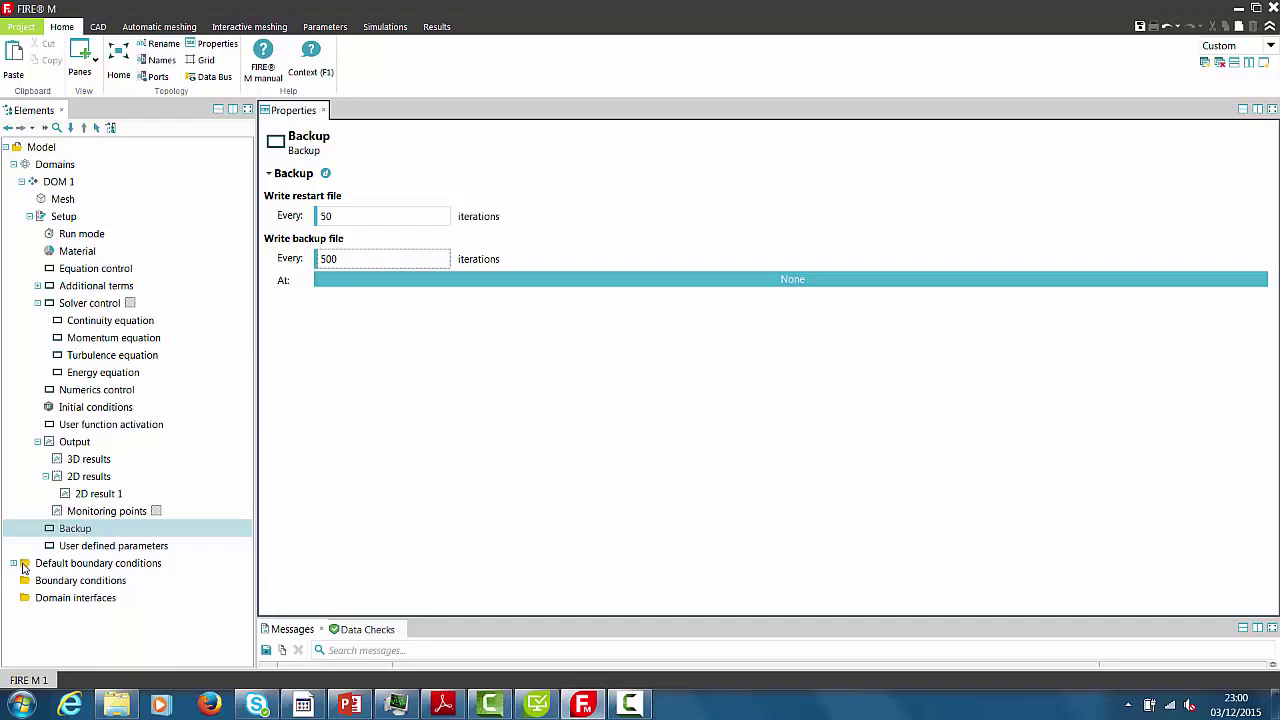
Check the settings of the default boundary condition DBND 1 and save the project.
click(13, 563)
click(55, 582)
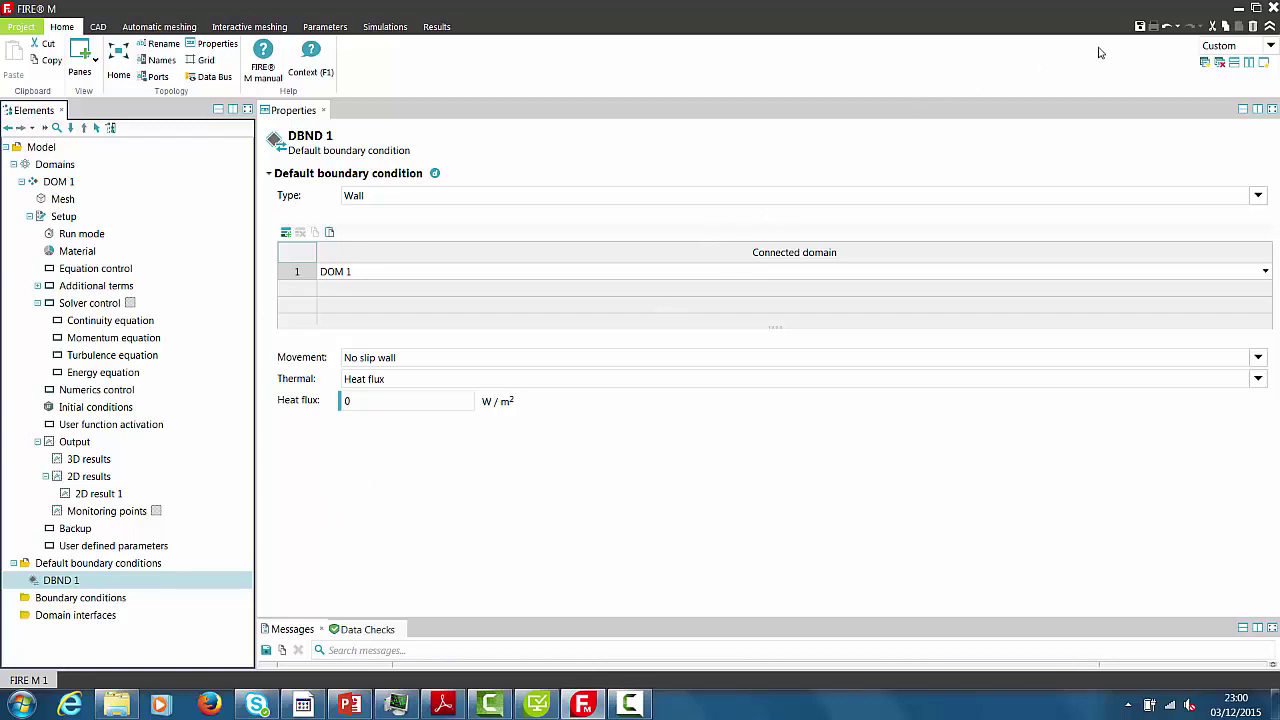
click(1139, 27)
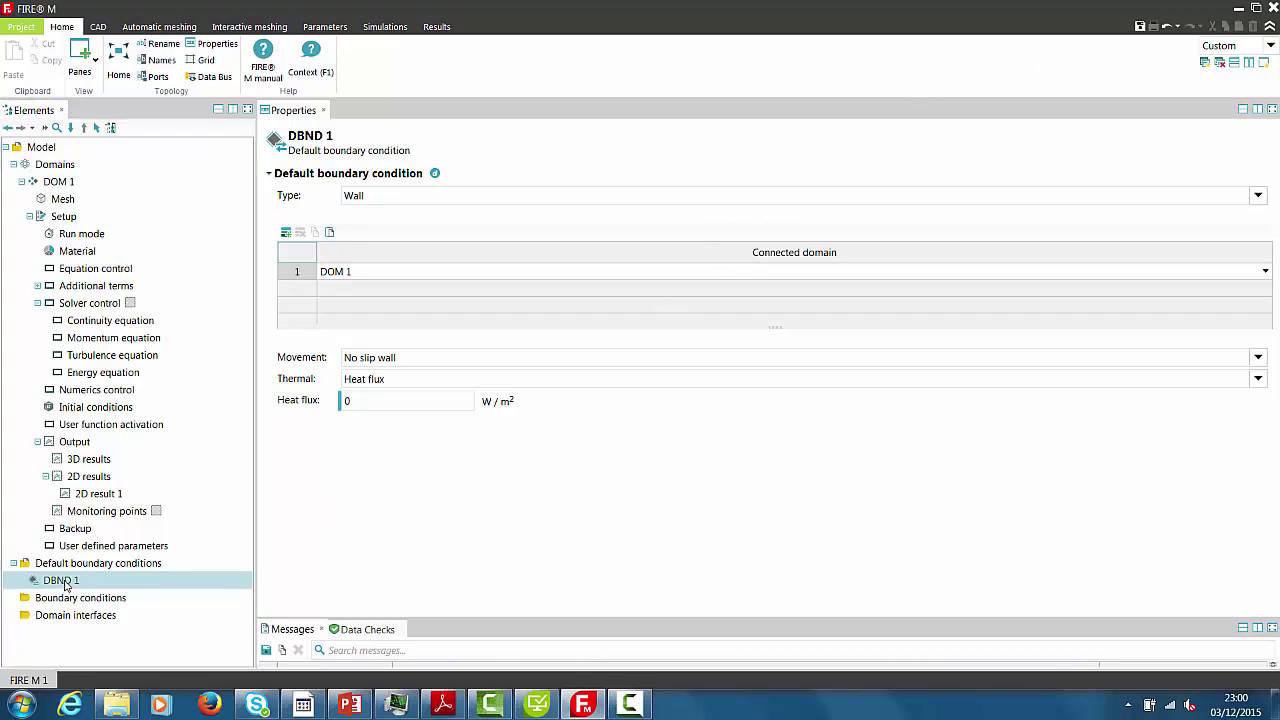
Create a new boundary condition of type Inlet, connected to domain DOM 1 with the face selection BND_Inlet.
click(63, 600)
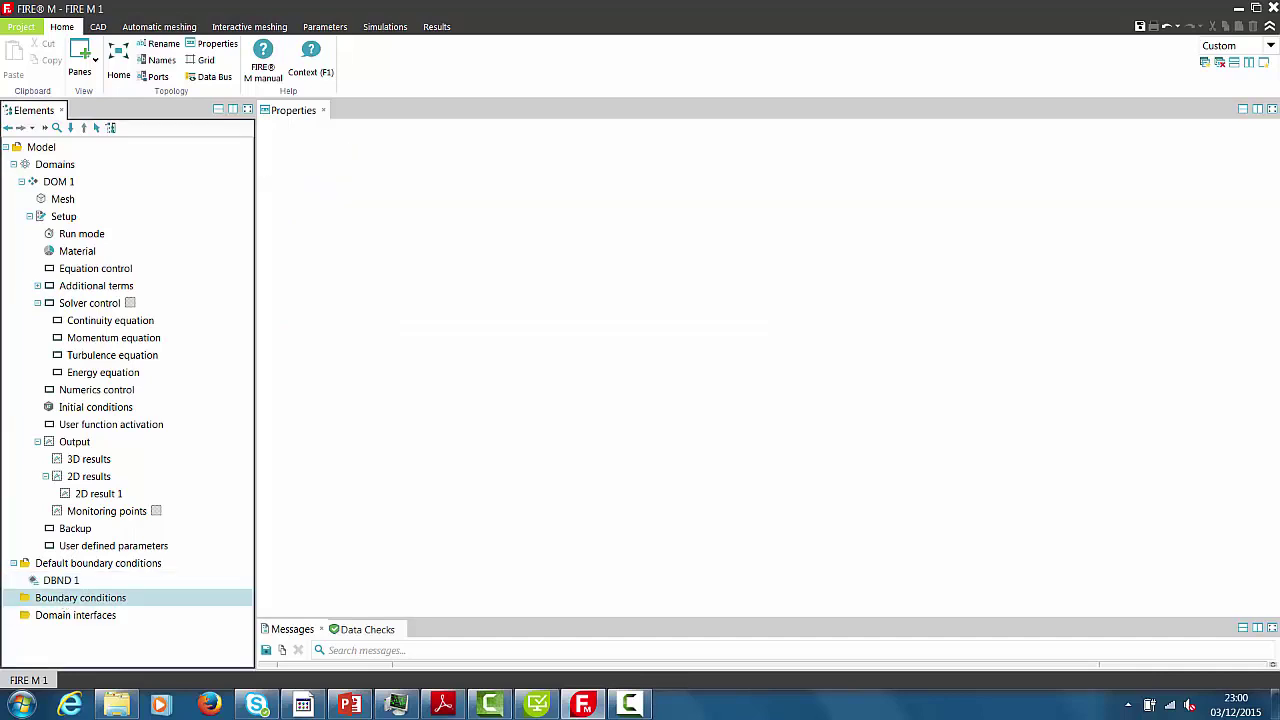
right_click(63, 598)
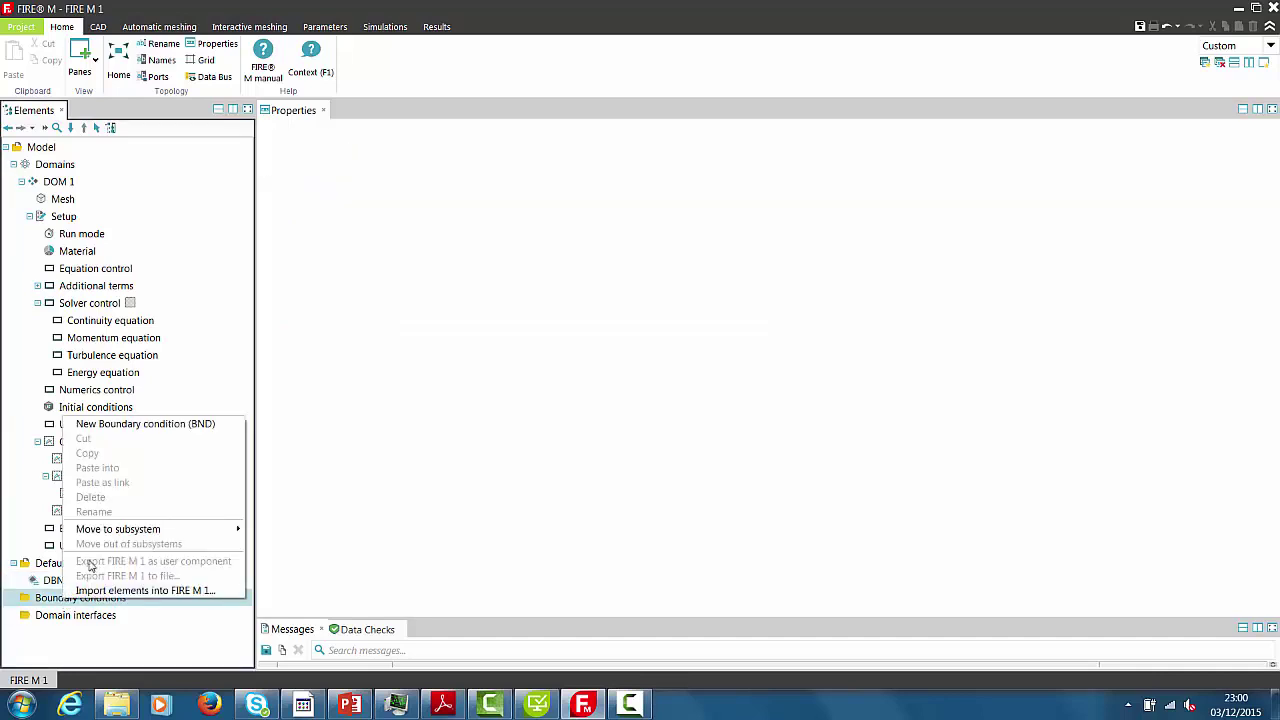
click(127, 424)
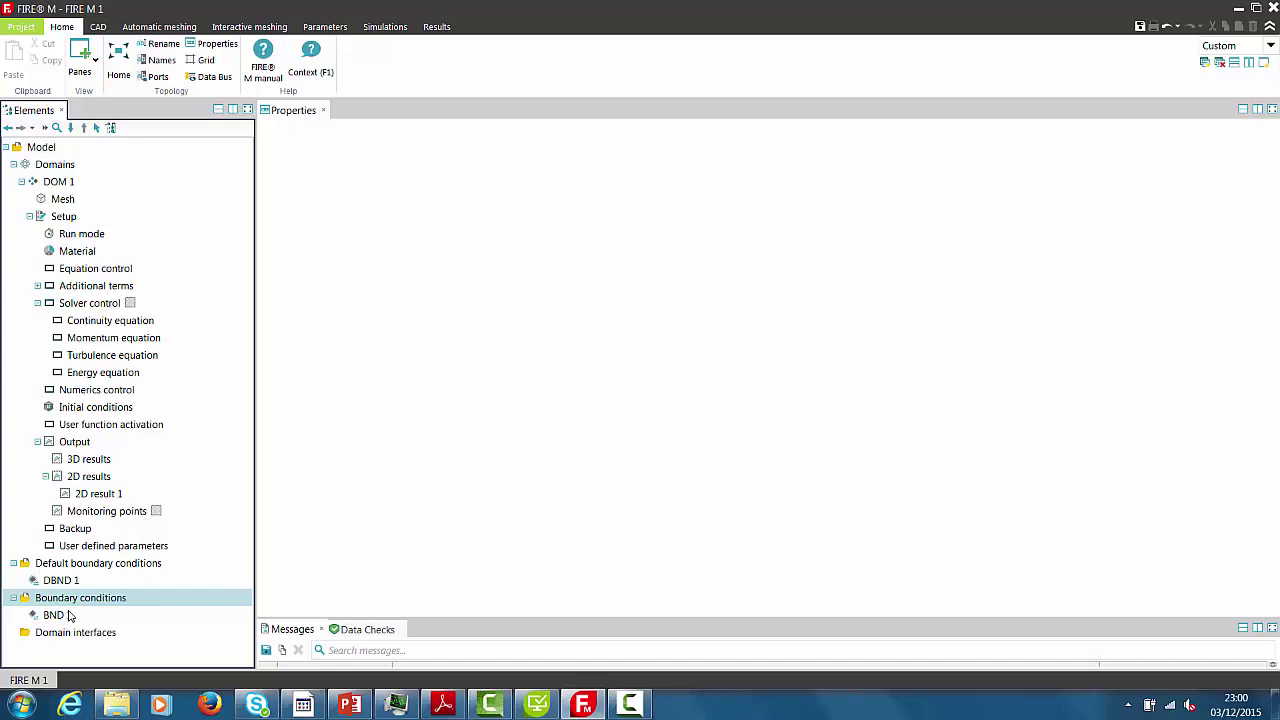
click(66, 617)
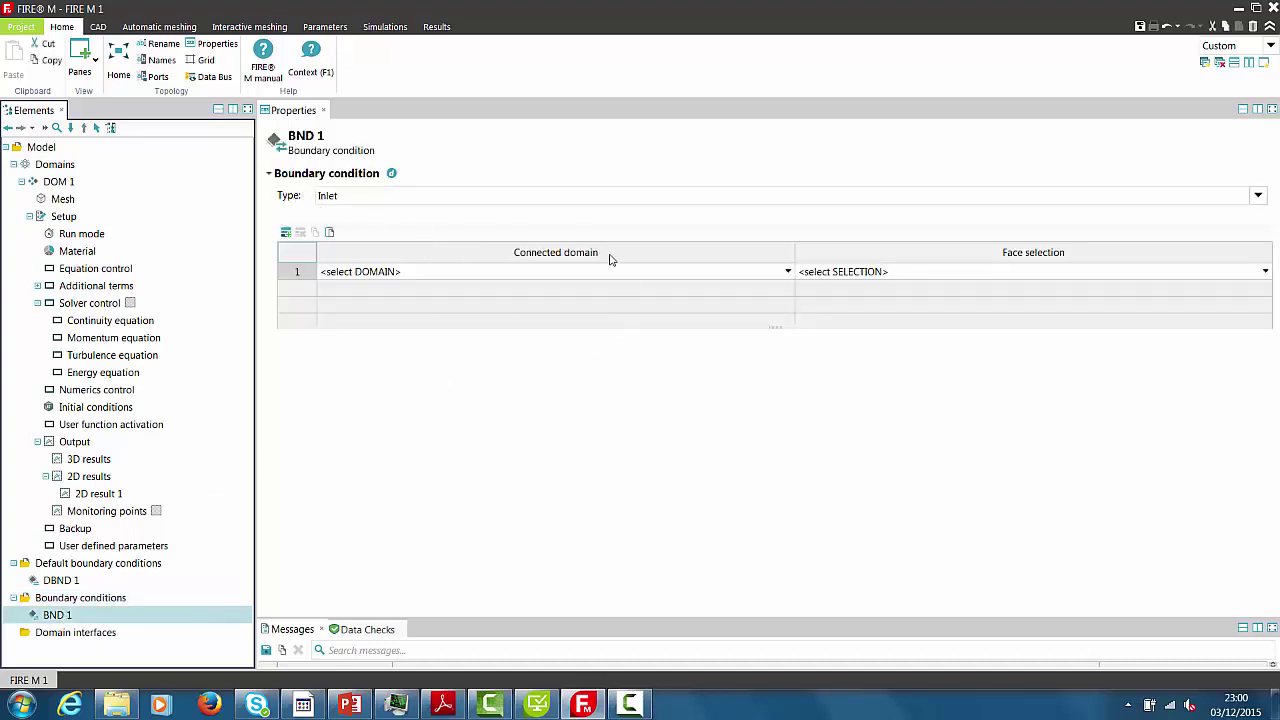
click(788, 273)
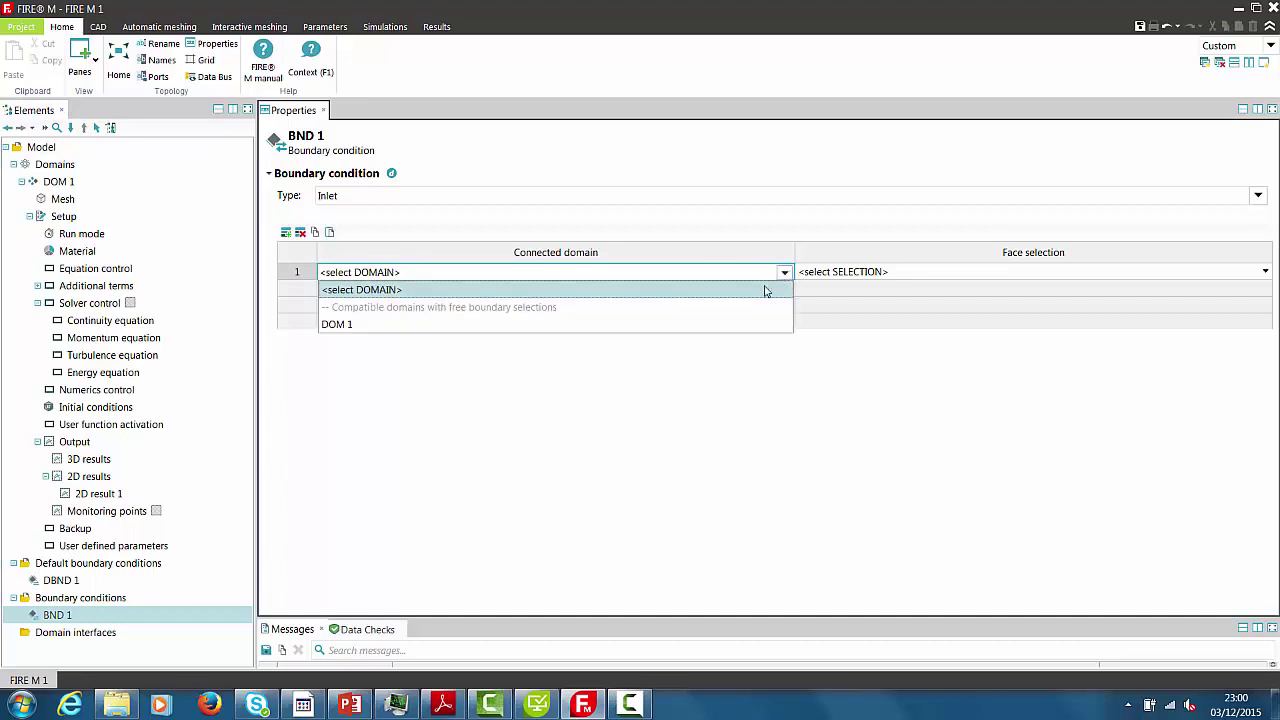
click(728, 325)
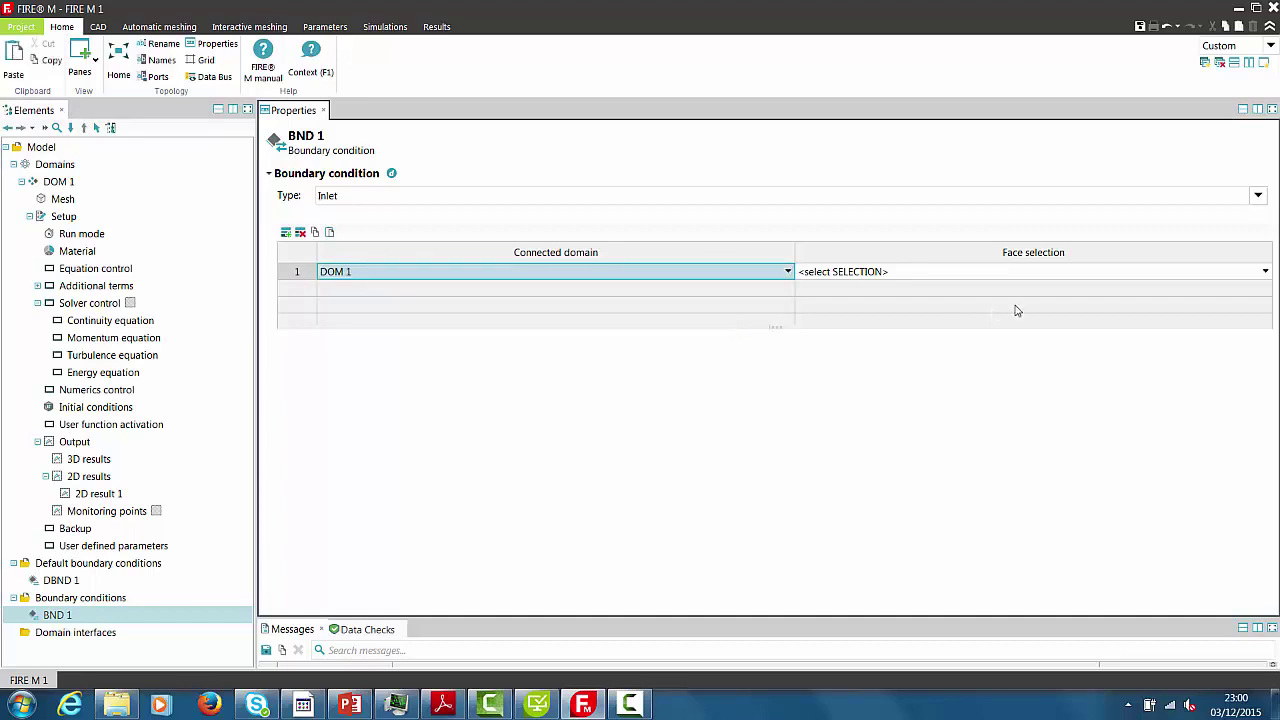
click(1266, 273)
click(1043, 329)
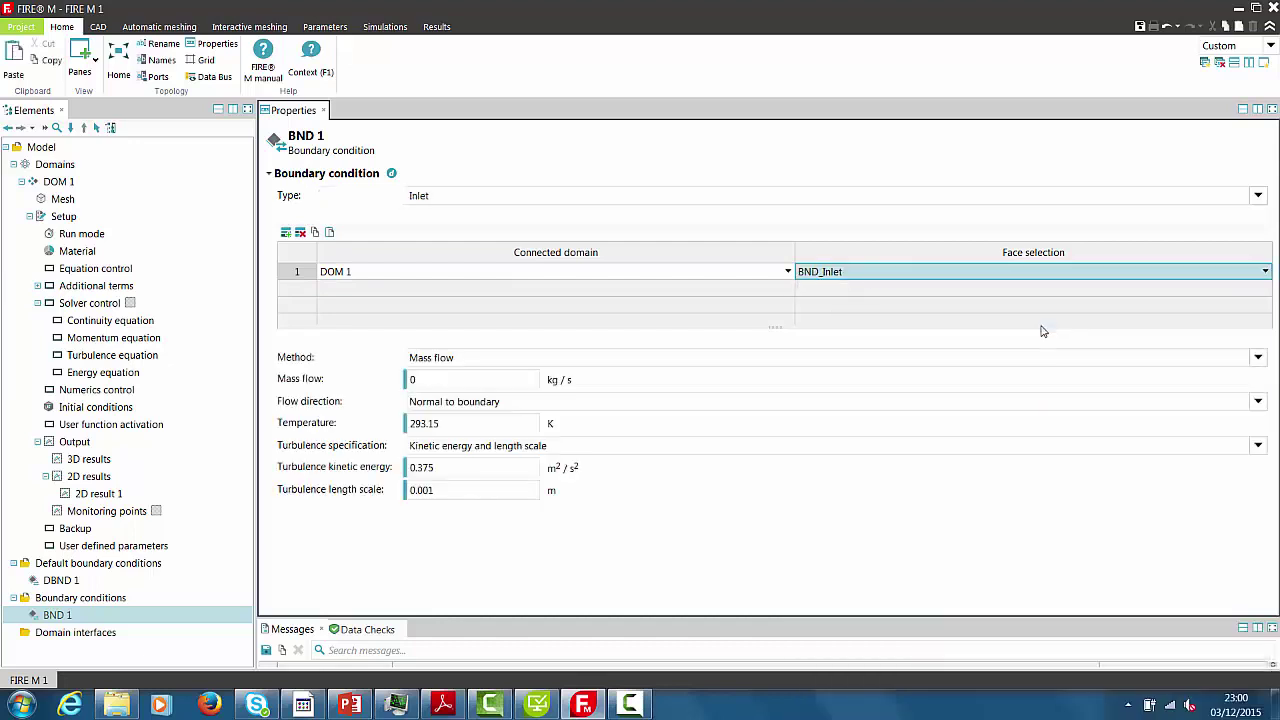
Set the inlet boundary condition's method to Pressure and its variable to Total.
click(1258, 358)
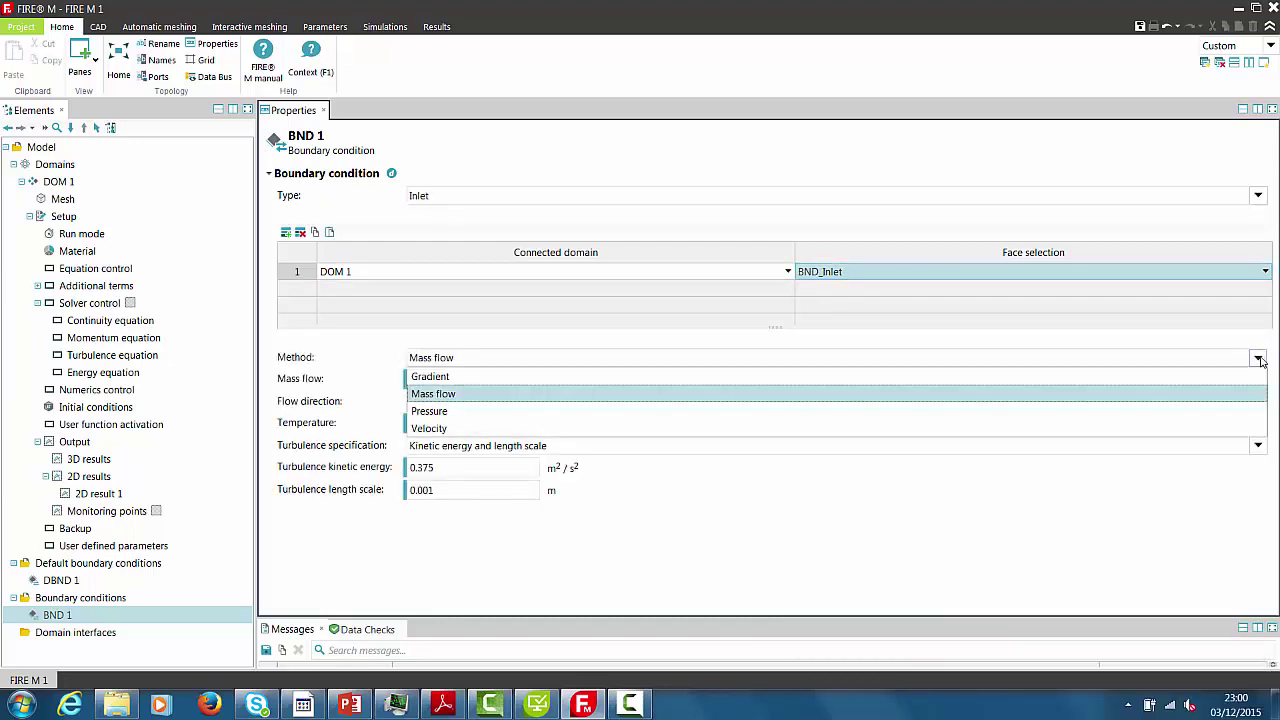
click(1209, 411)
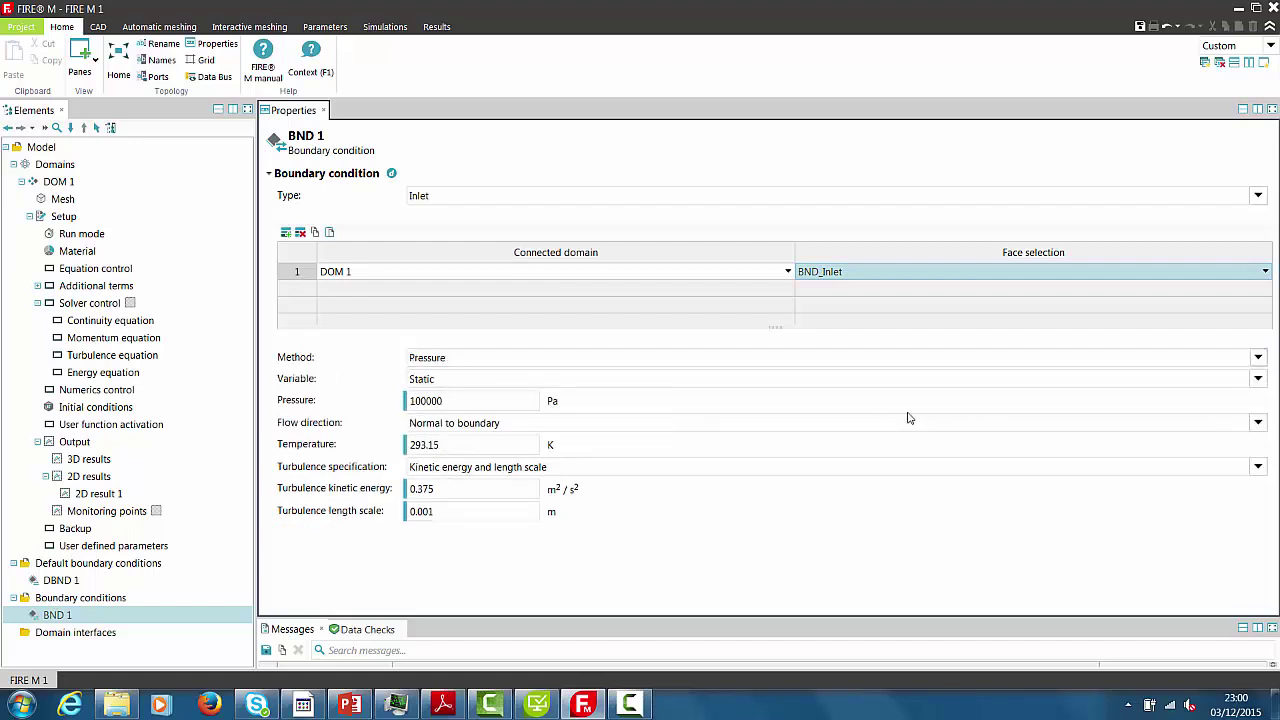
click(1256, 382)
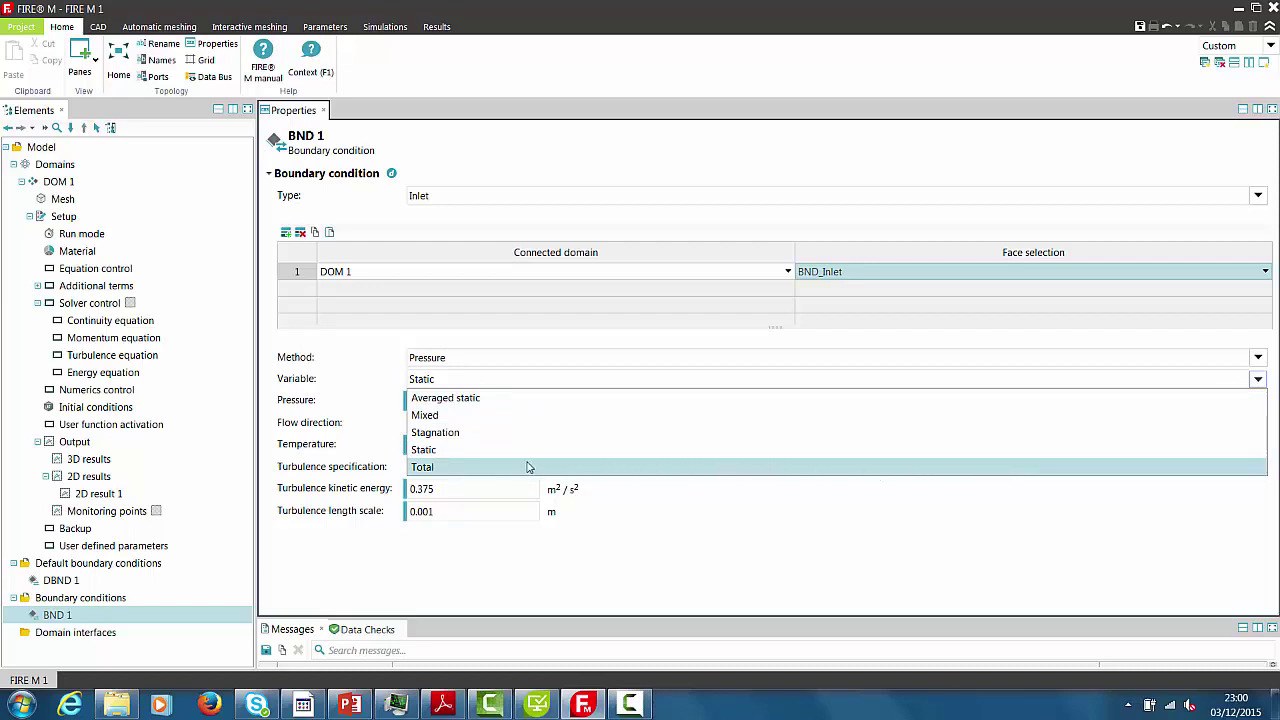
click(430, 467)
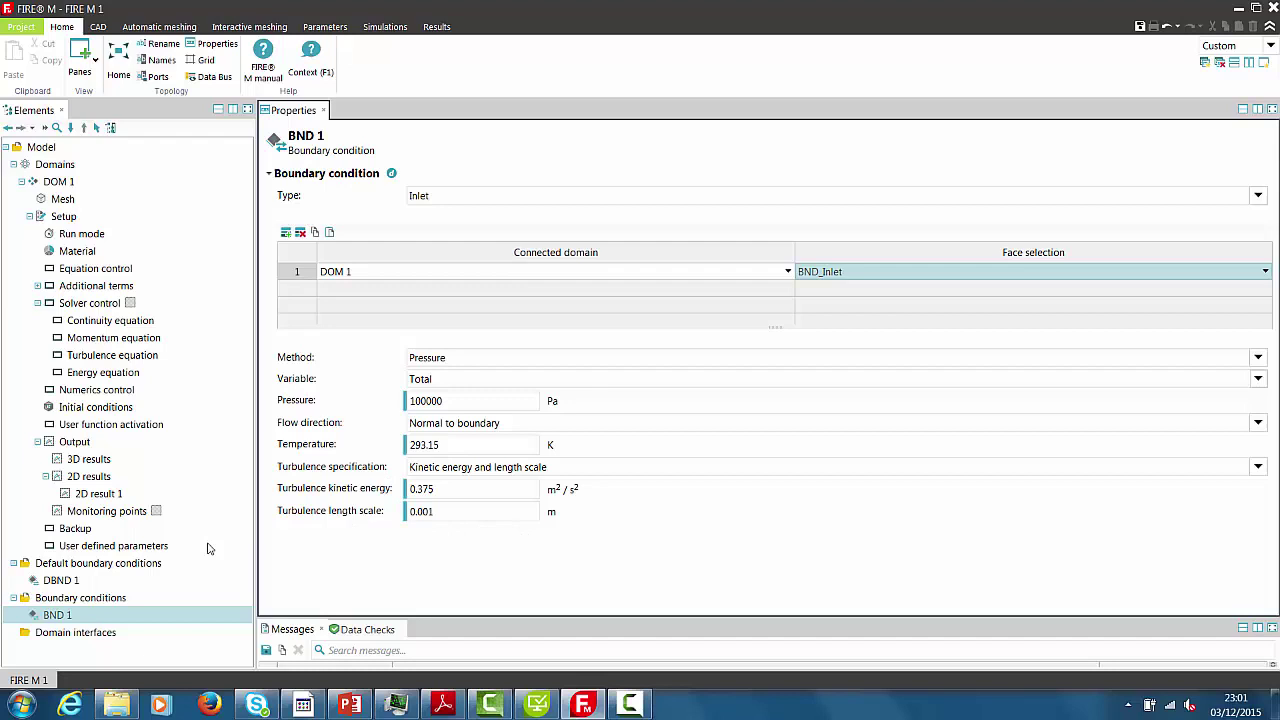
Create a second boundary condition of type Outlet, connected to domain DOM 1 with the face selection BND_Outlet.
right_click(95, 600)
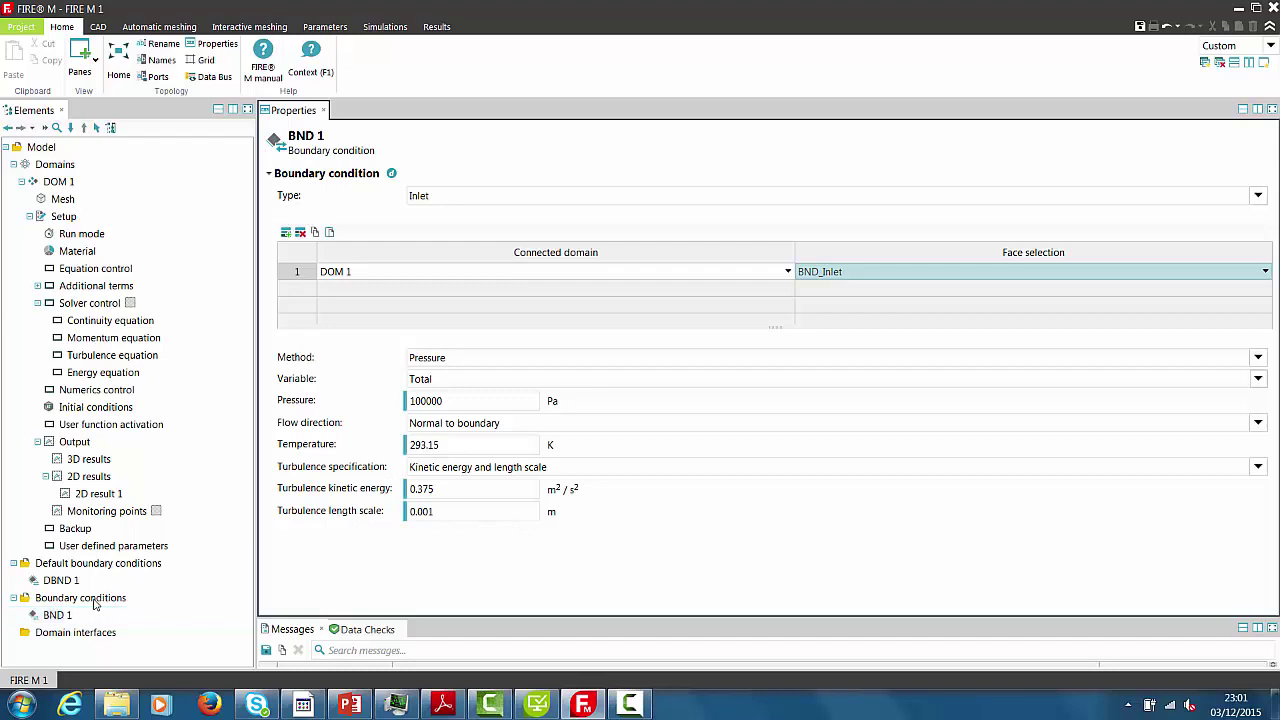
click(142, 427)
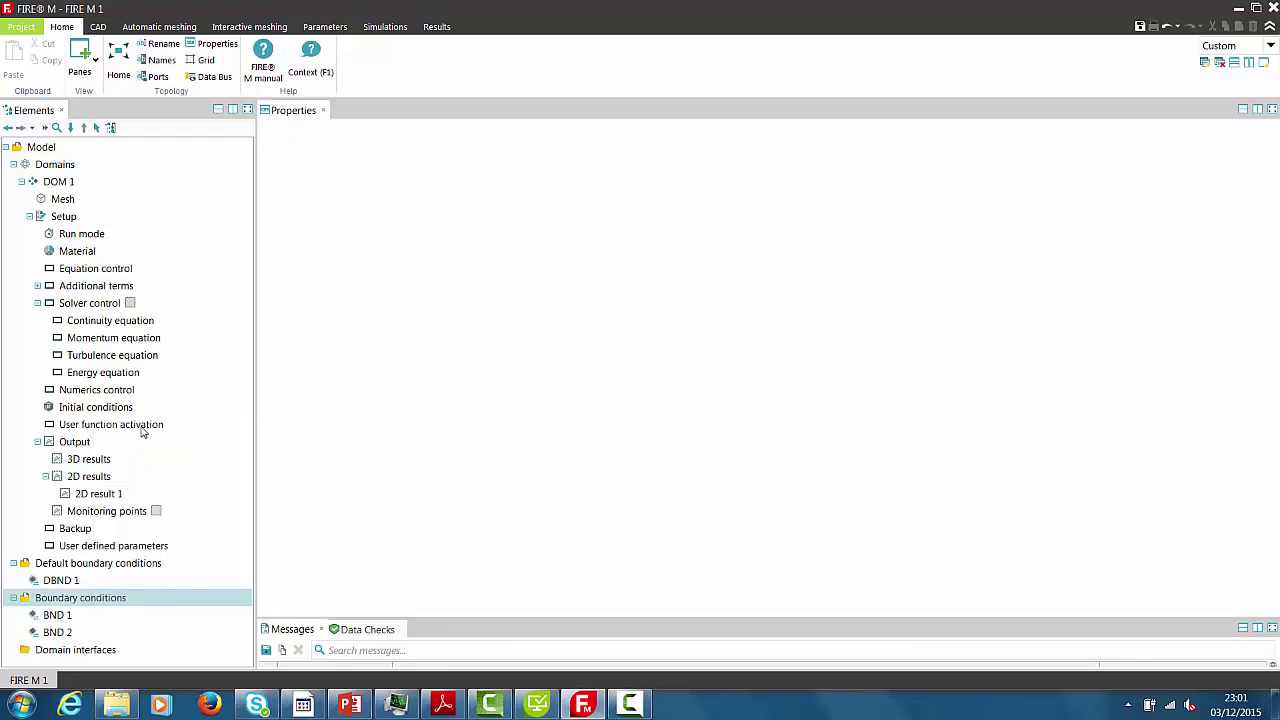
click(58, 632)
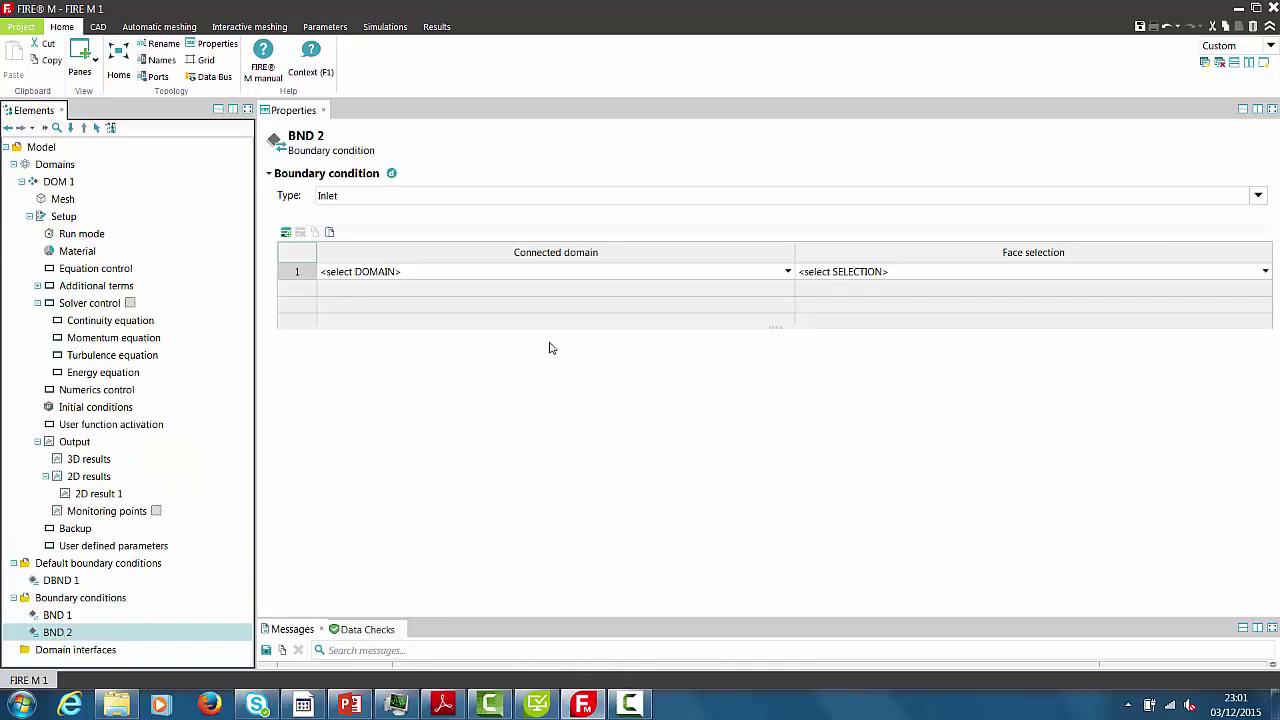
click(1260, 199)
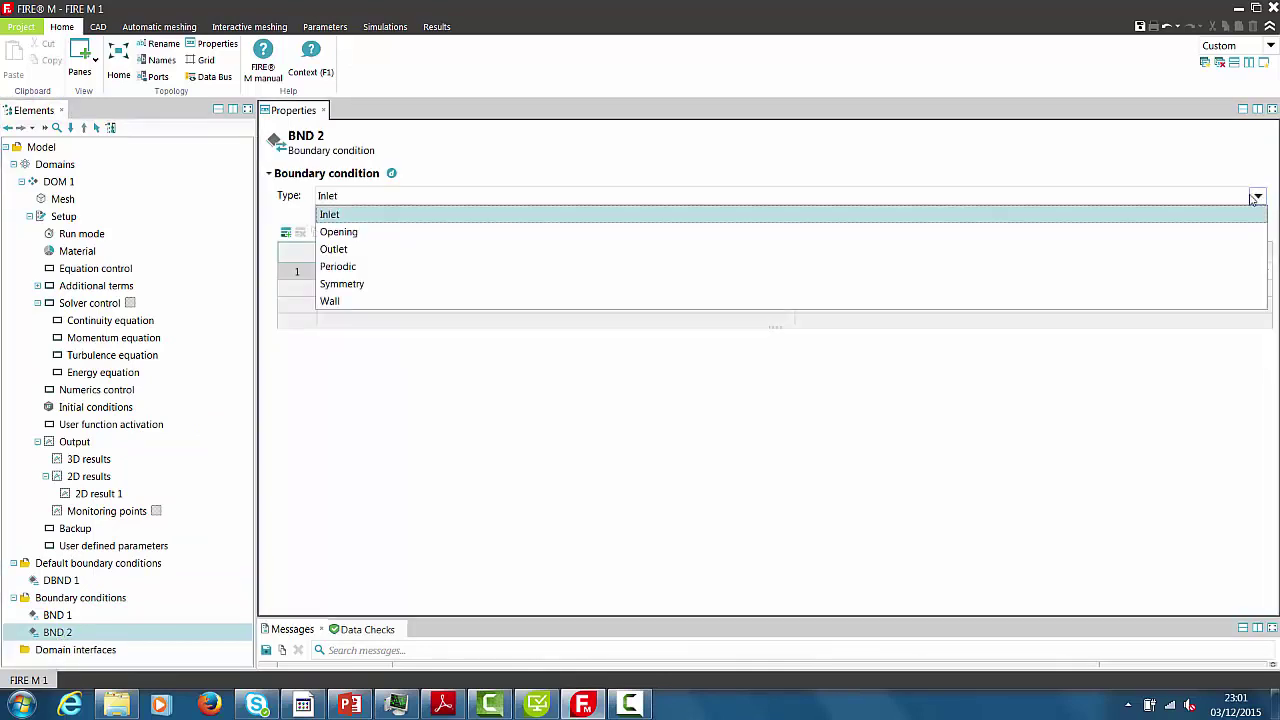
click(1197, 248)
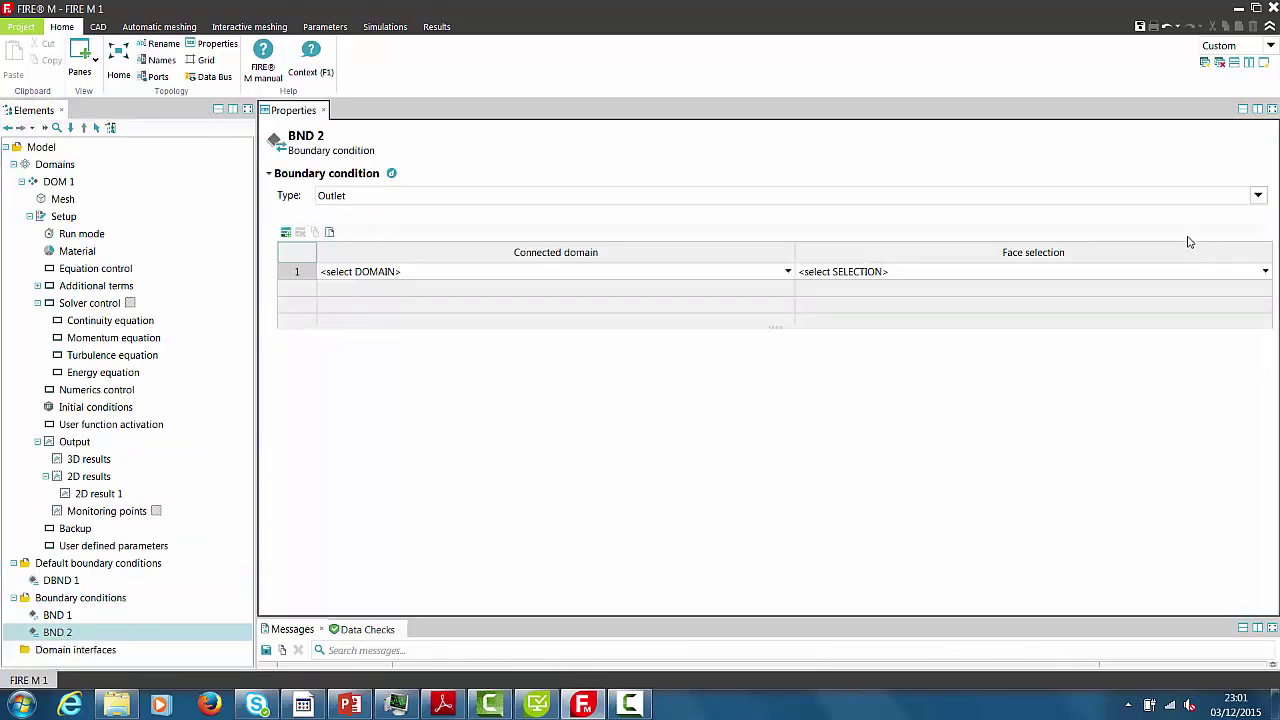
click(790, 273)
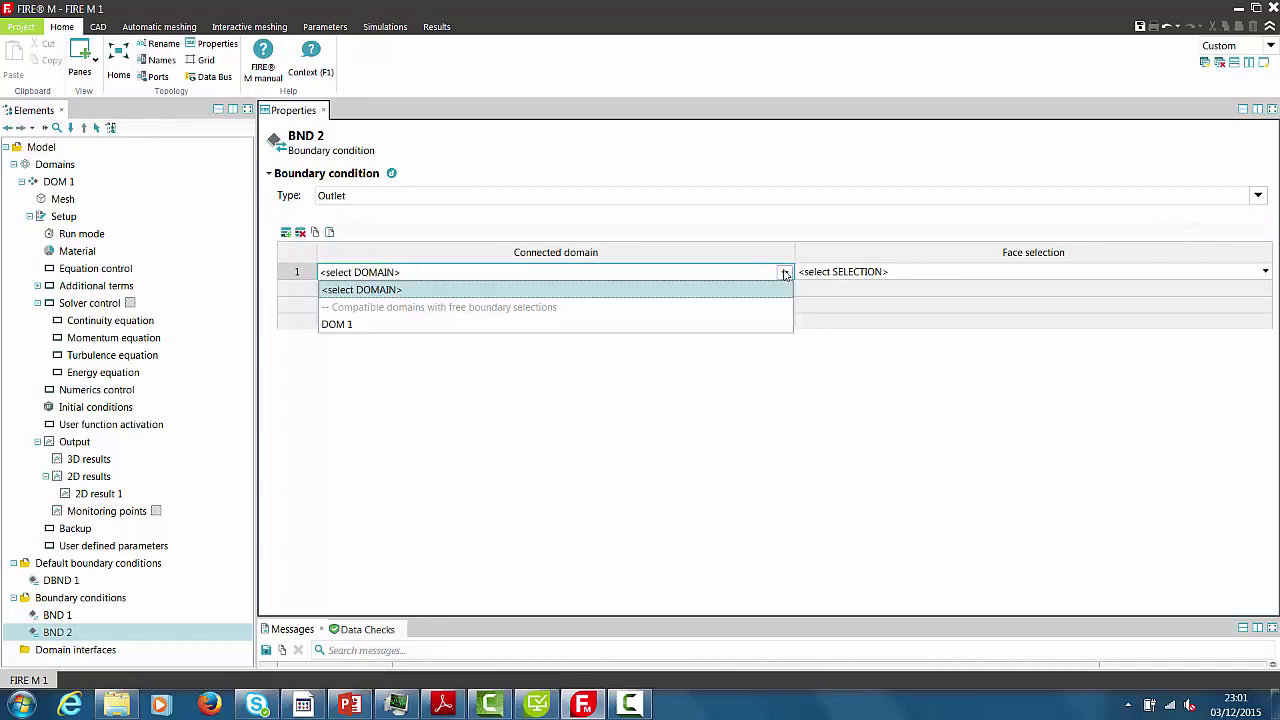
click(766, 323)
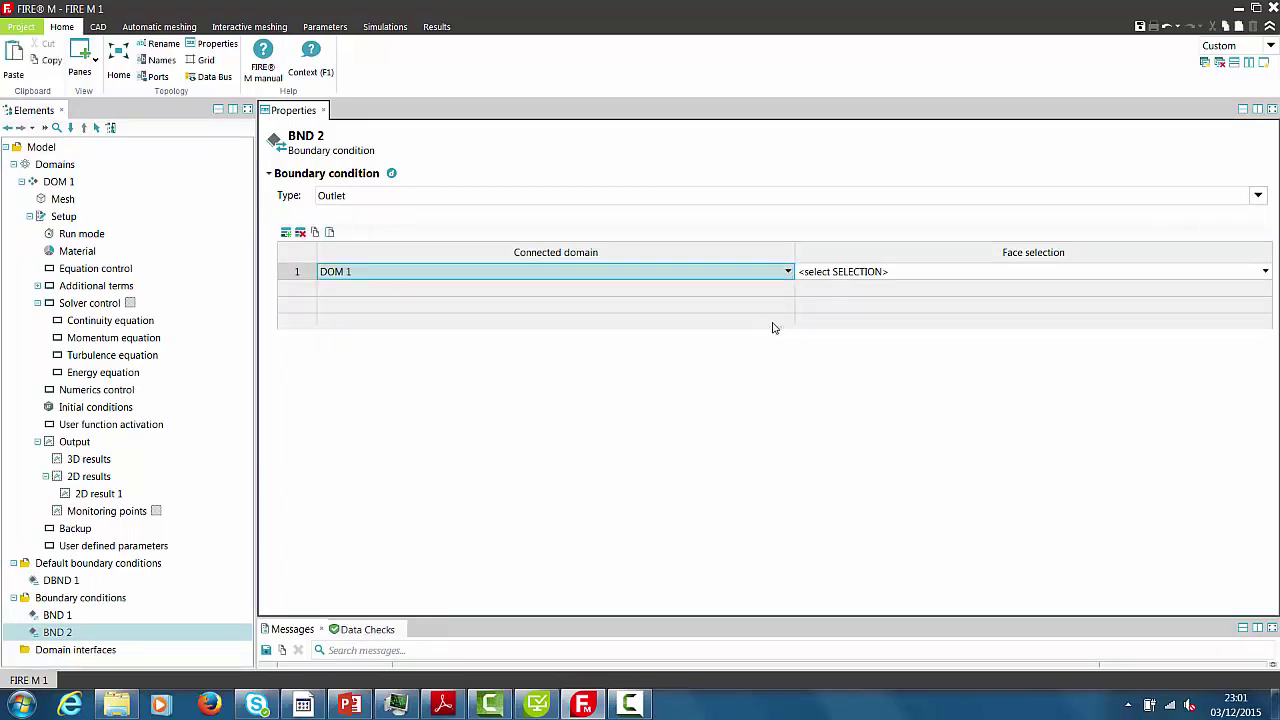
click(1265, 272)
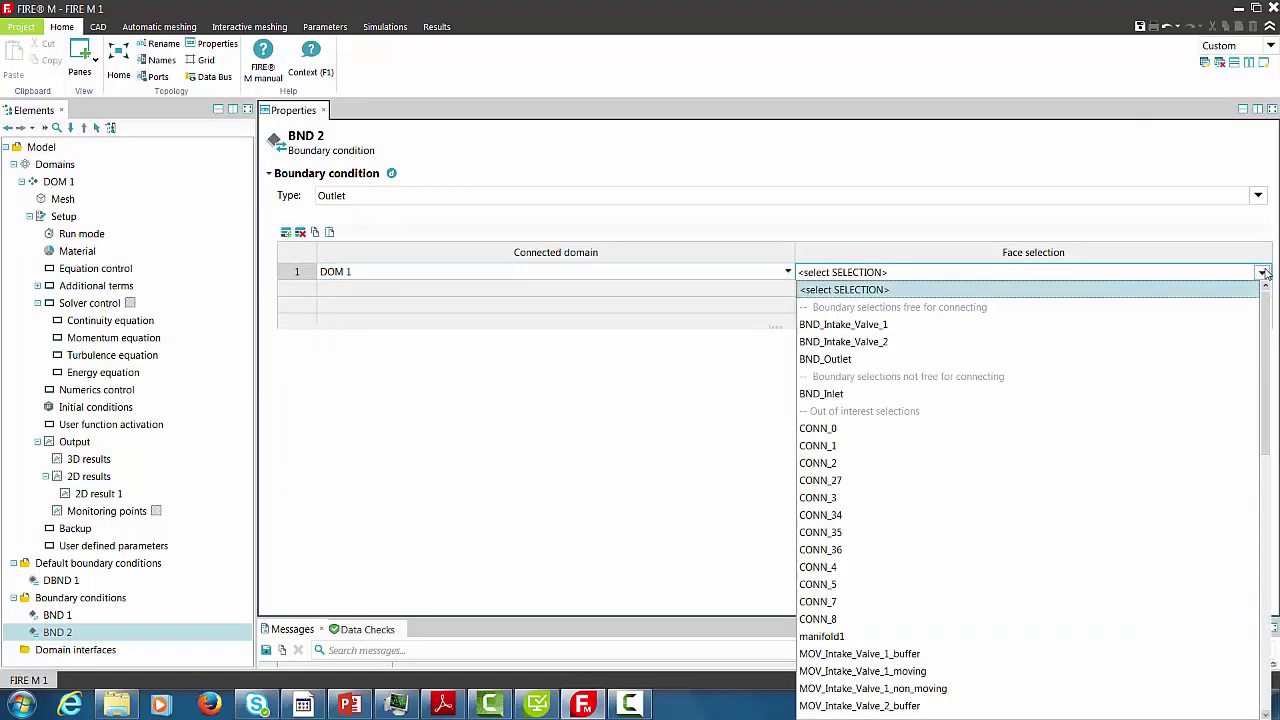
click(1157, 362)
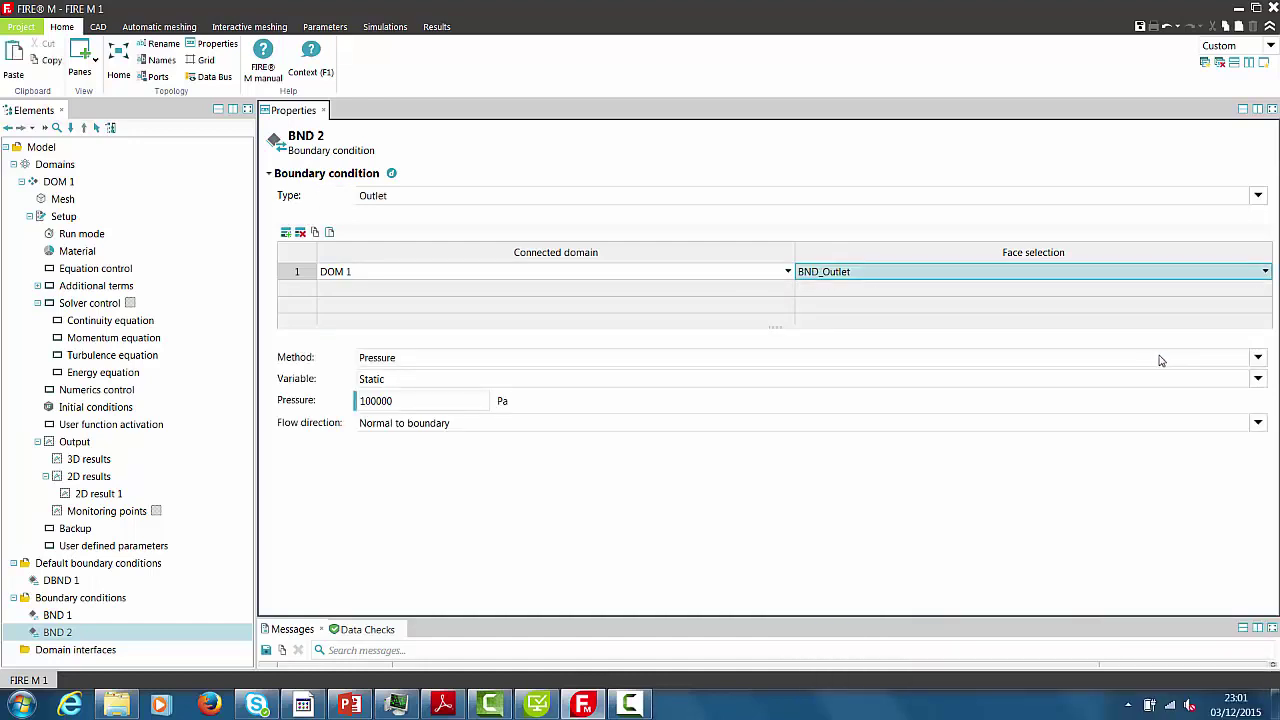
Set the outlet boundary condition's static pressure to 97500 Pa and save the project.
click(409, 400)
text(97500)
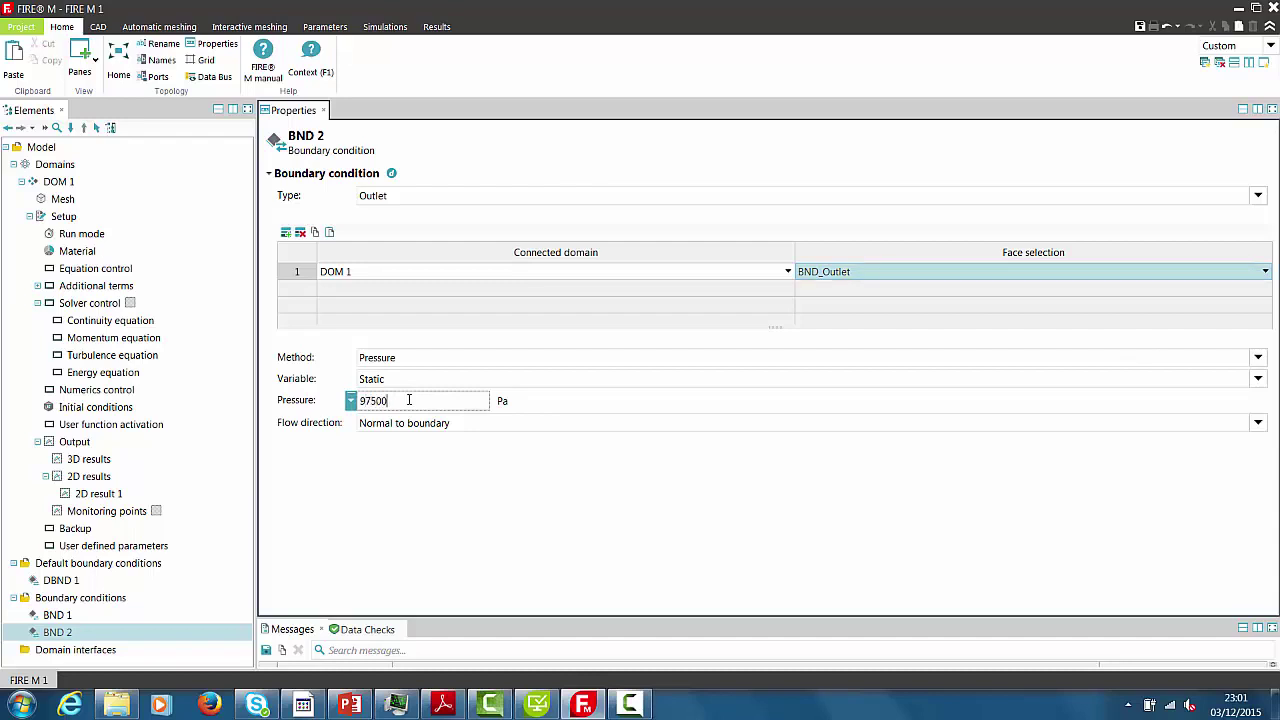
key(Return)
click(1142, 27)
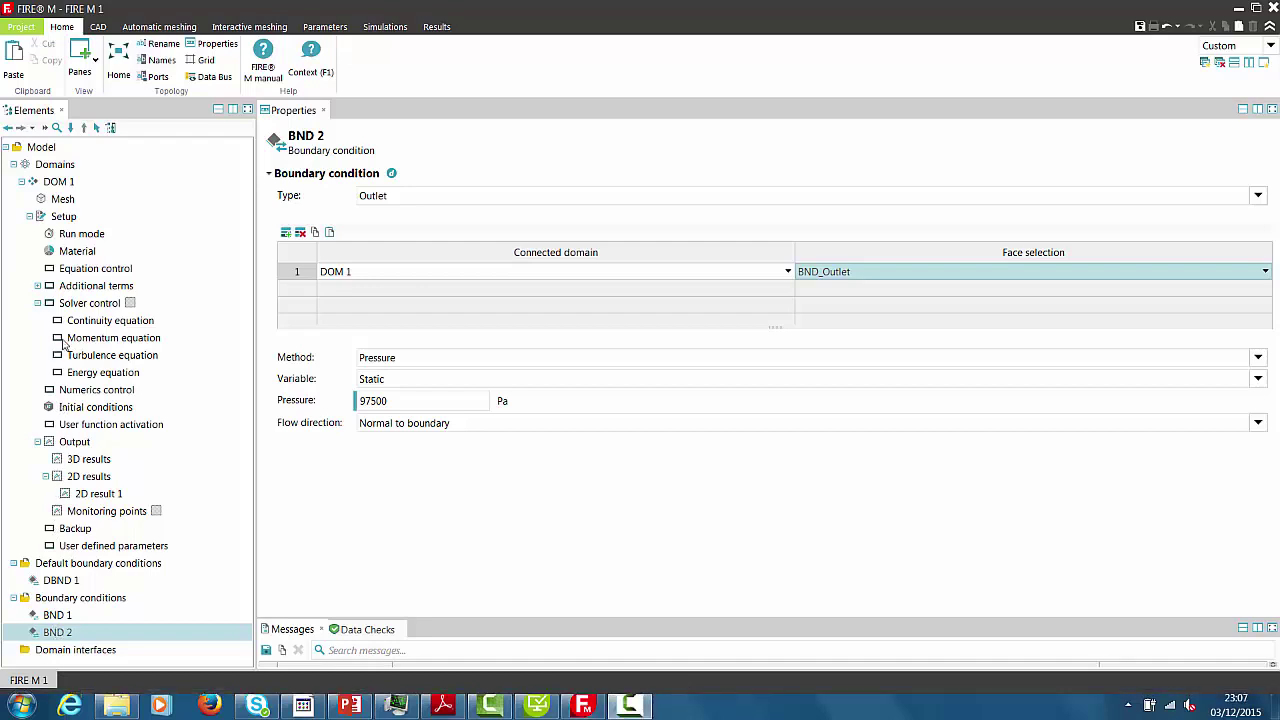
Create a new parameter Mesh_file and assign it to the mesh file of domain DOM 1.
click(64, 201)
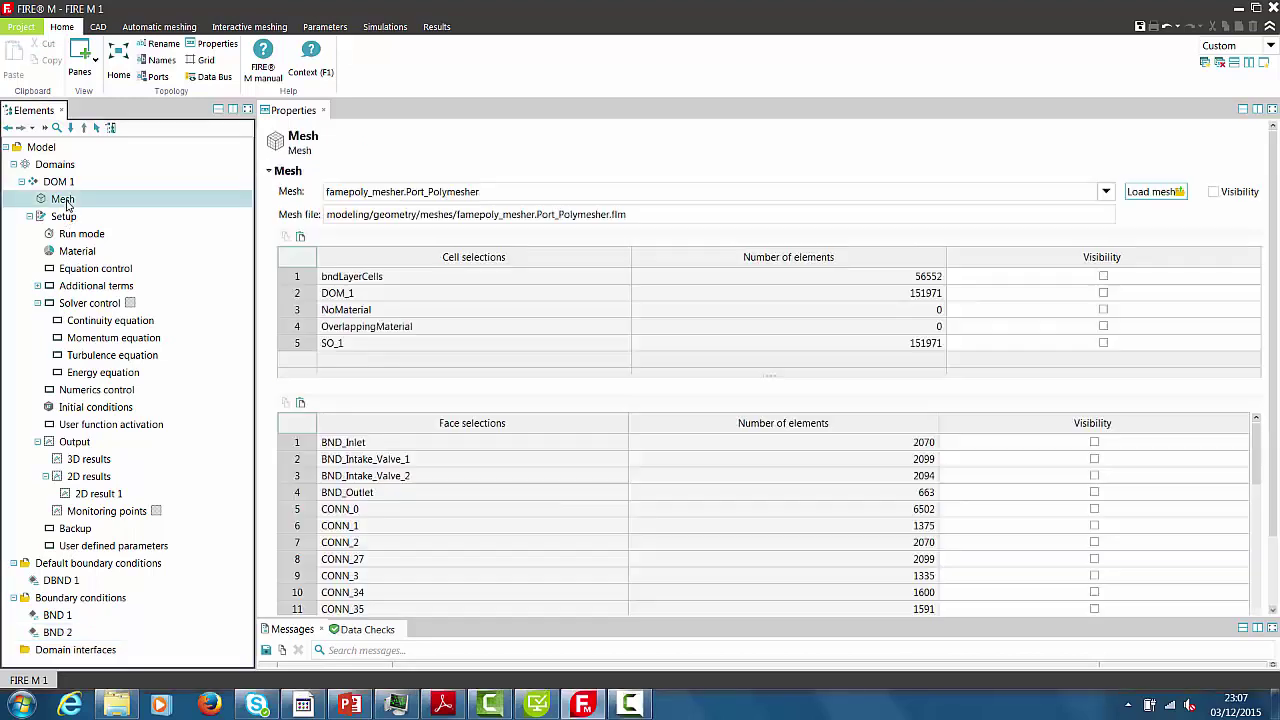
right_click(296, 214)
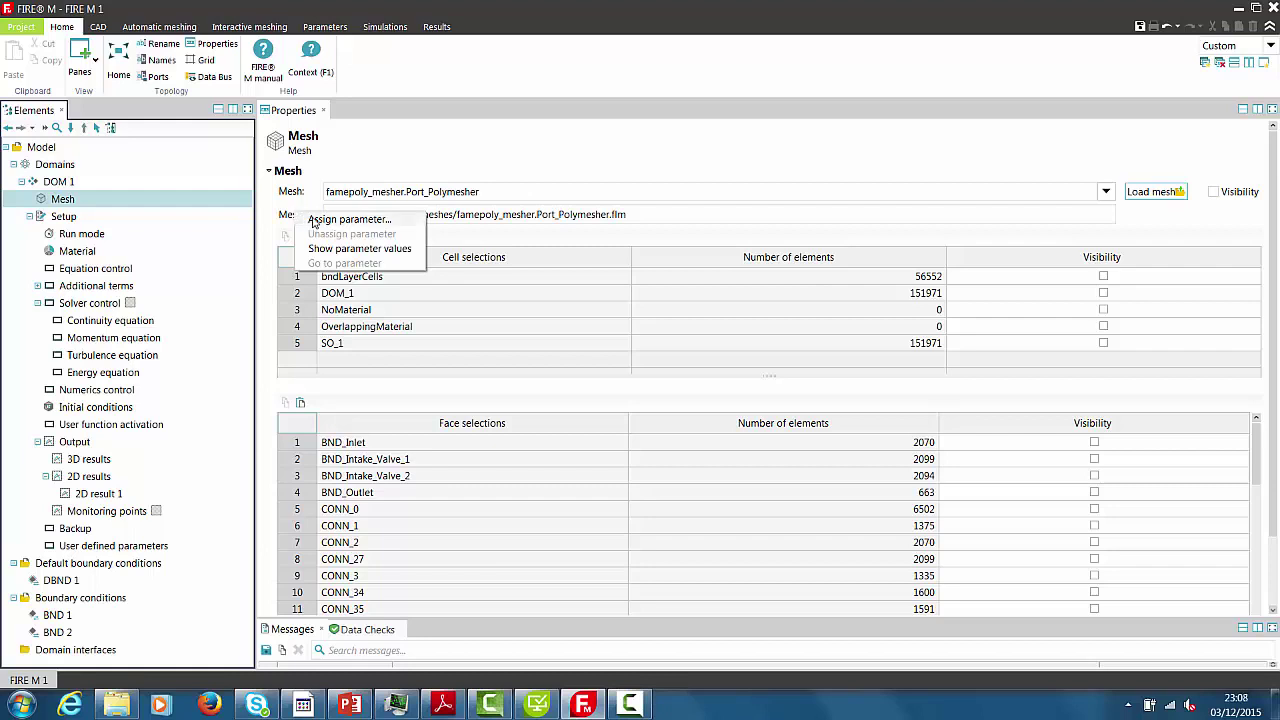
click(340, 219)
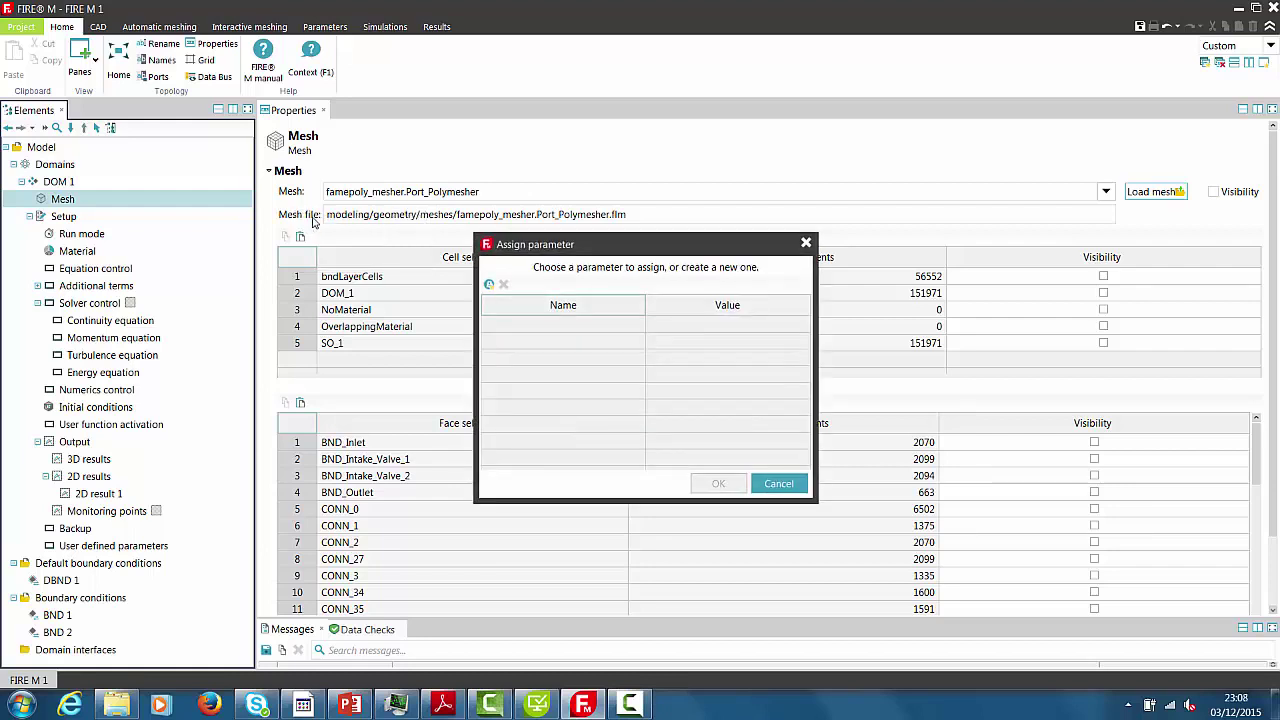
click(489, 286)
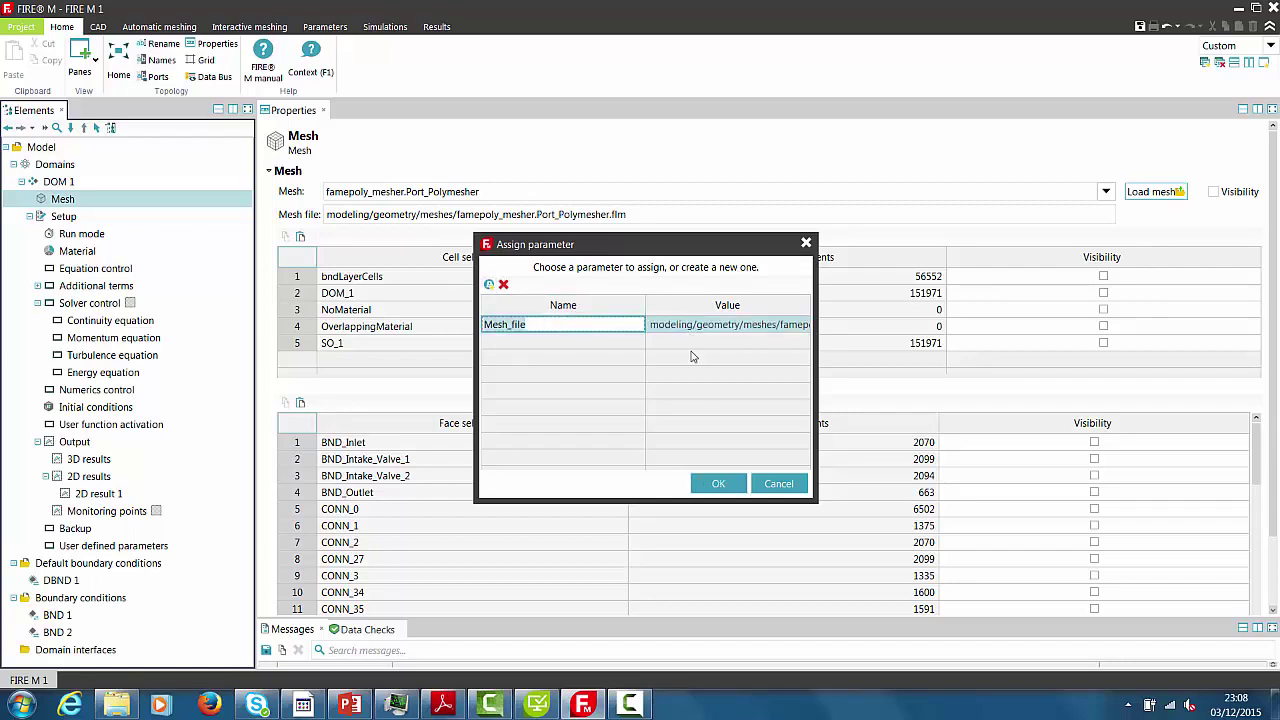
click(719, 484)
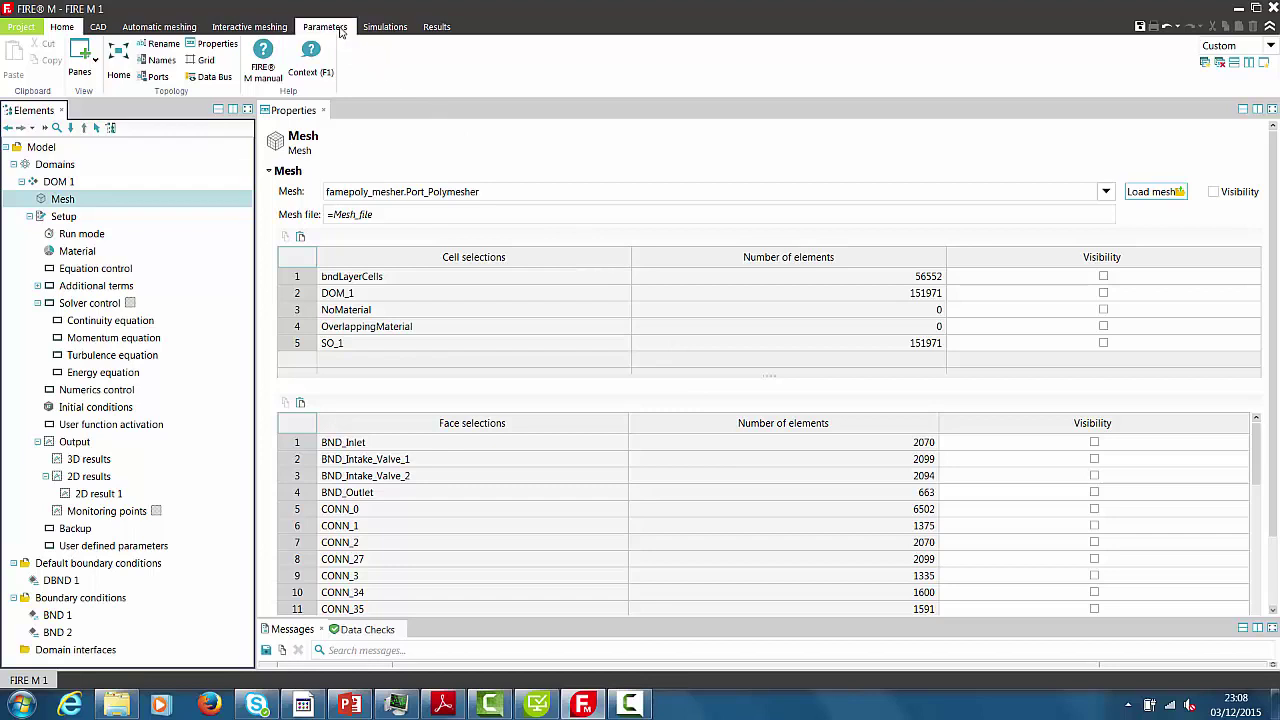
Add the Mesh_file parameter to the parameter group of Case set 1 and create two additional cases.
click(340, 30)
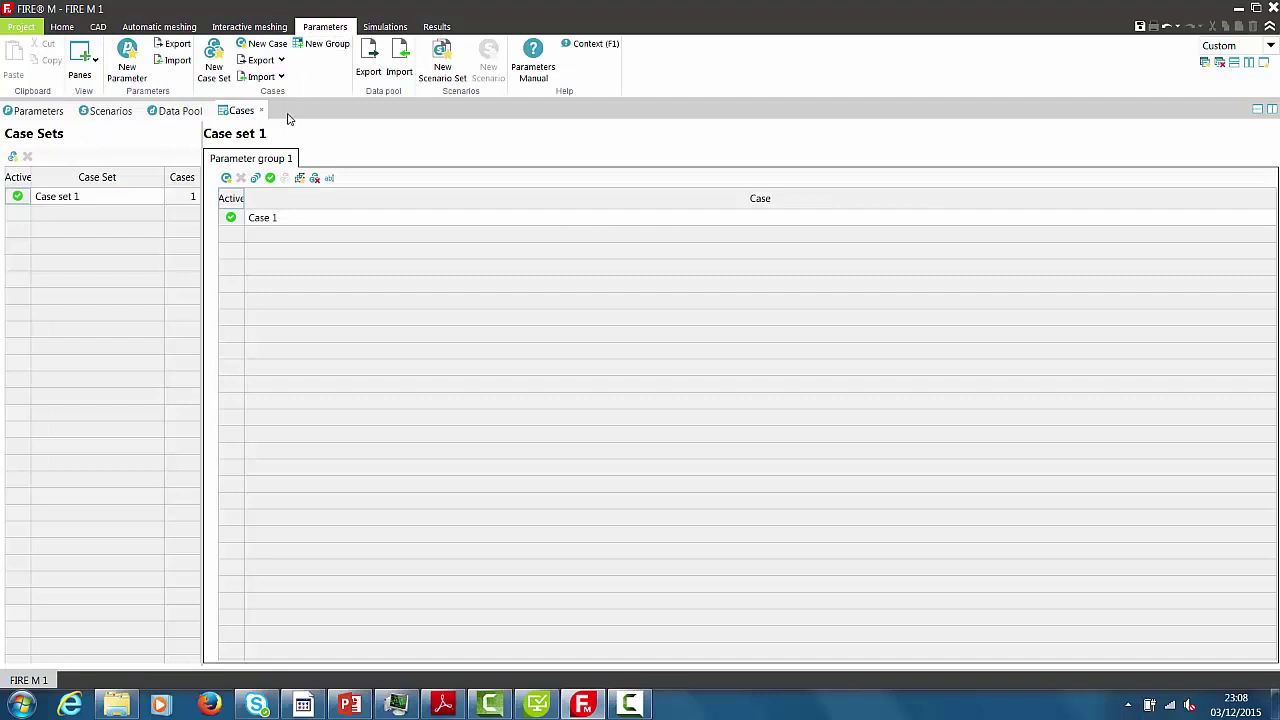
click(255, 178)
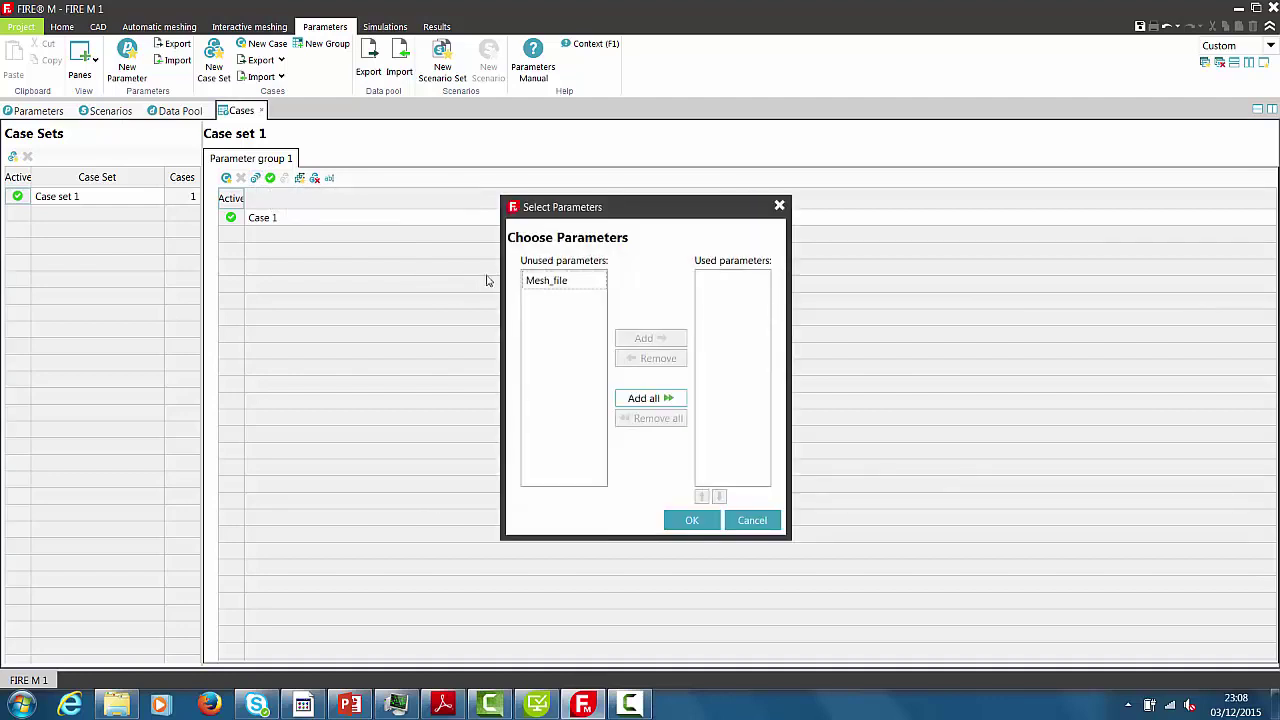
click(548, 281)
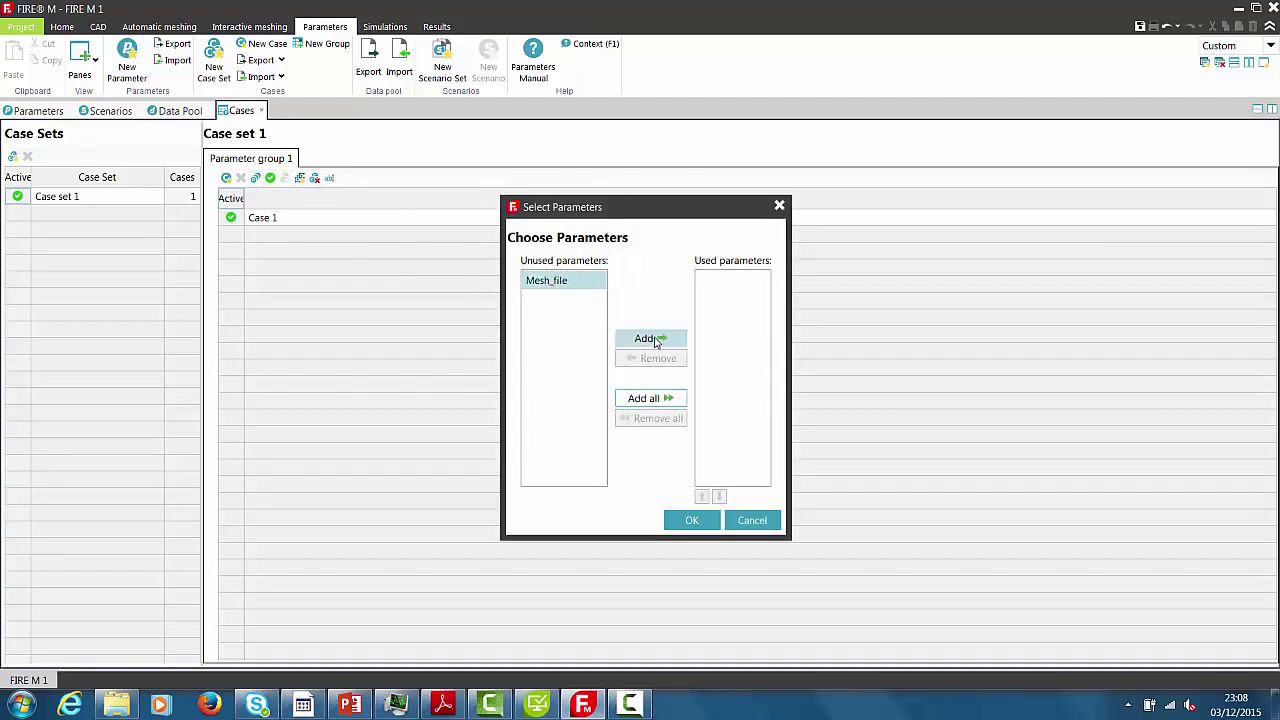
click(655, 340)
click(689, 519)
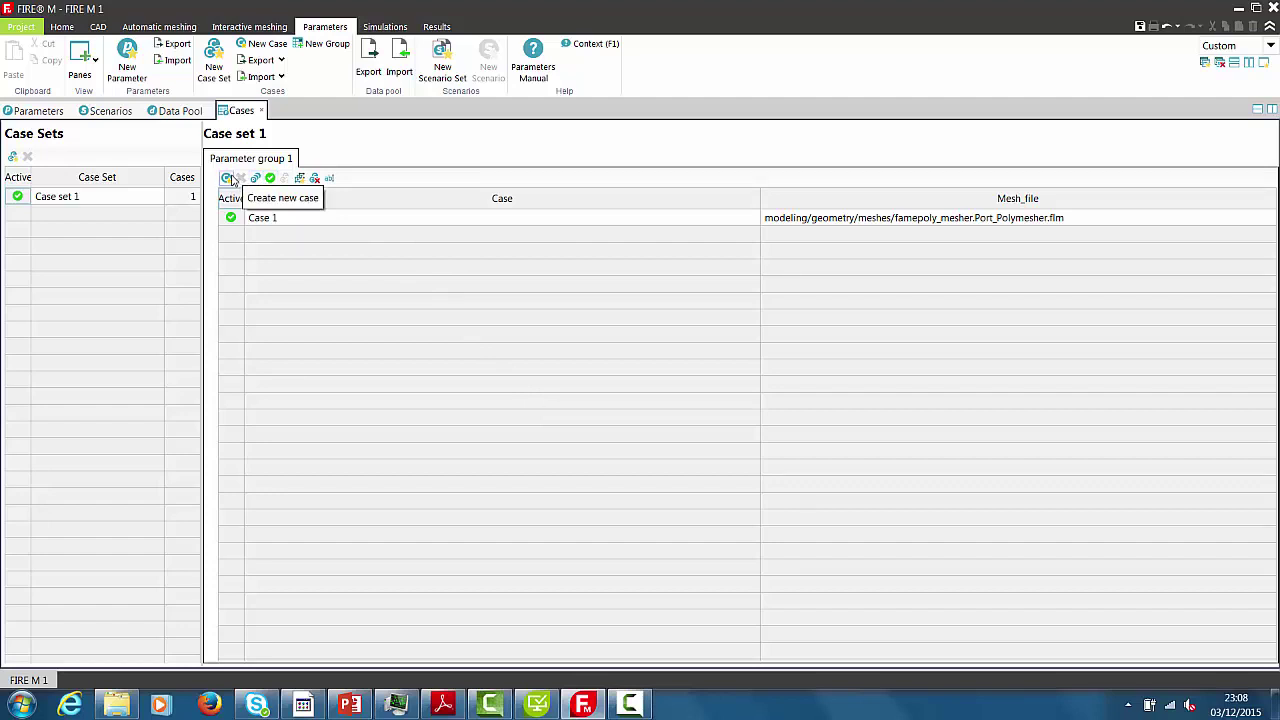
click(227, 178)
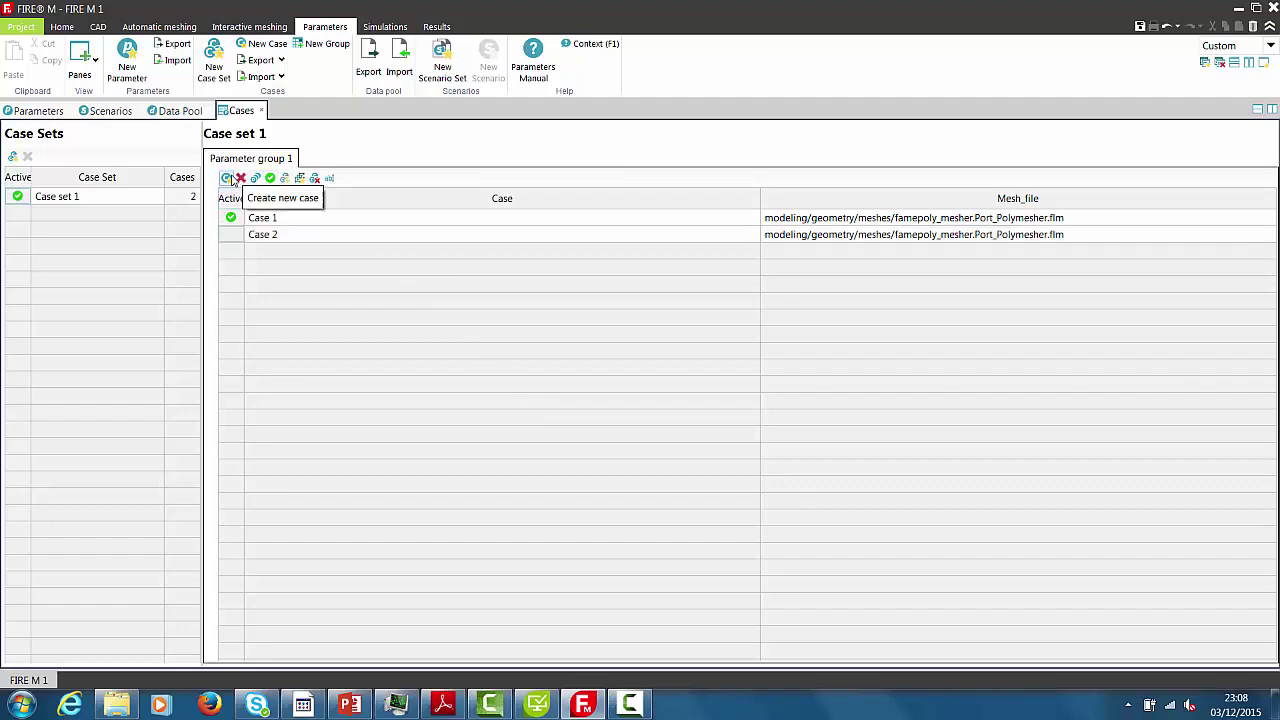
click(229, 178)
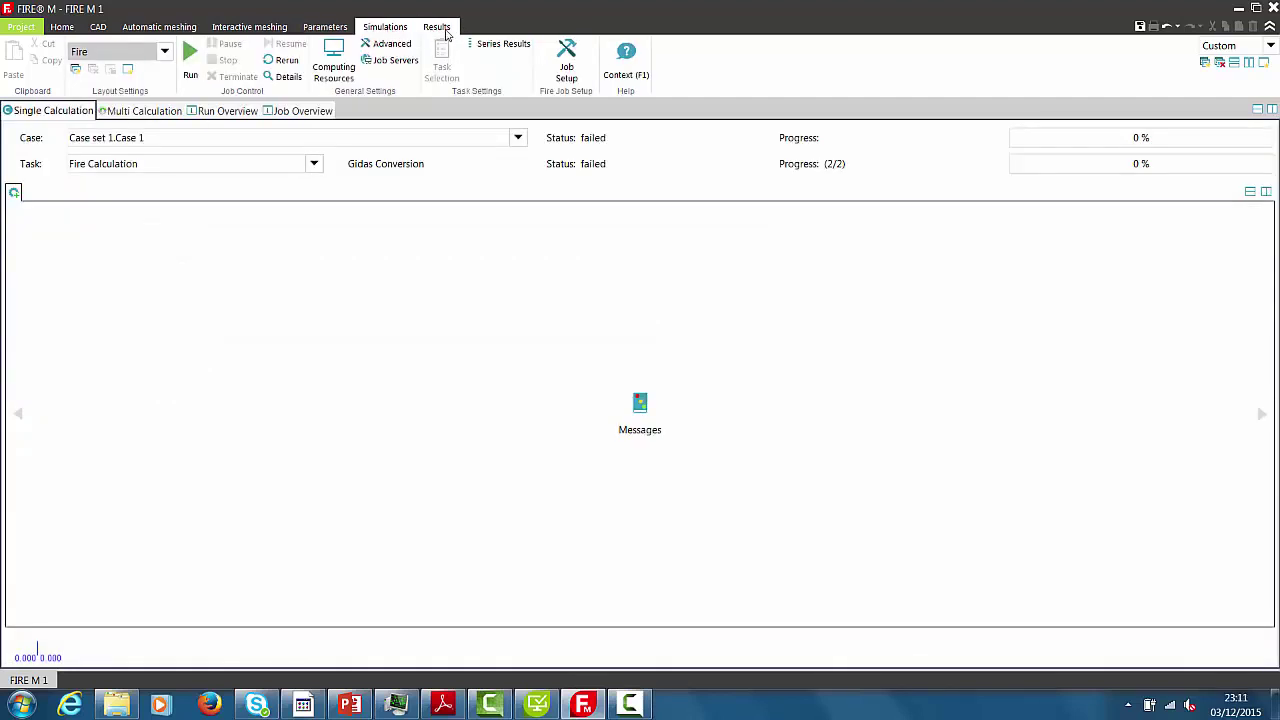
Configure the Fire job setup with simulation mode MPI and 4 CPUs on localhost.
click(573, 58)
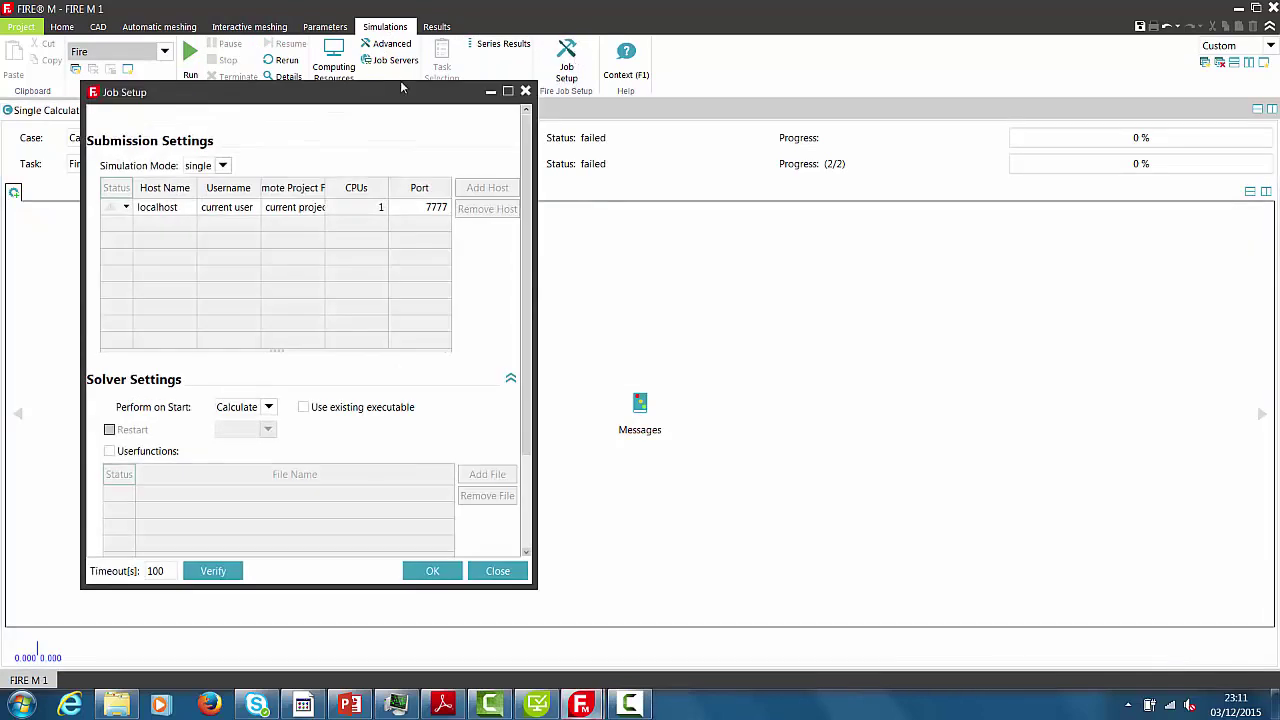
drag(474, 90, 761, 84)
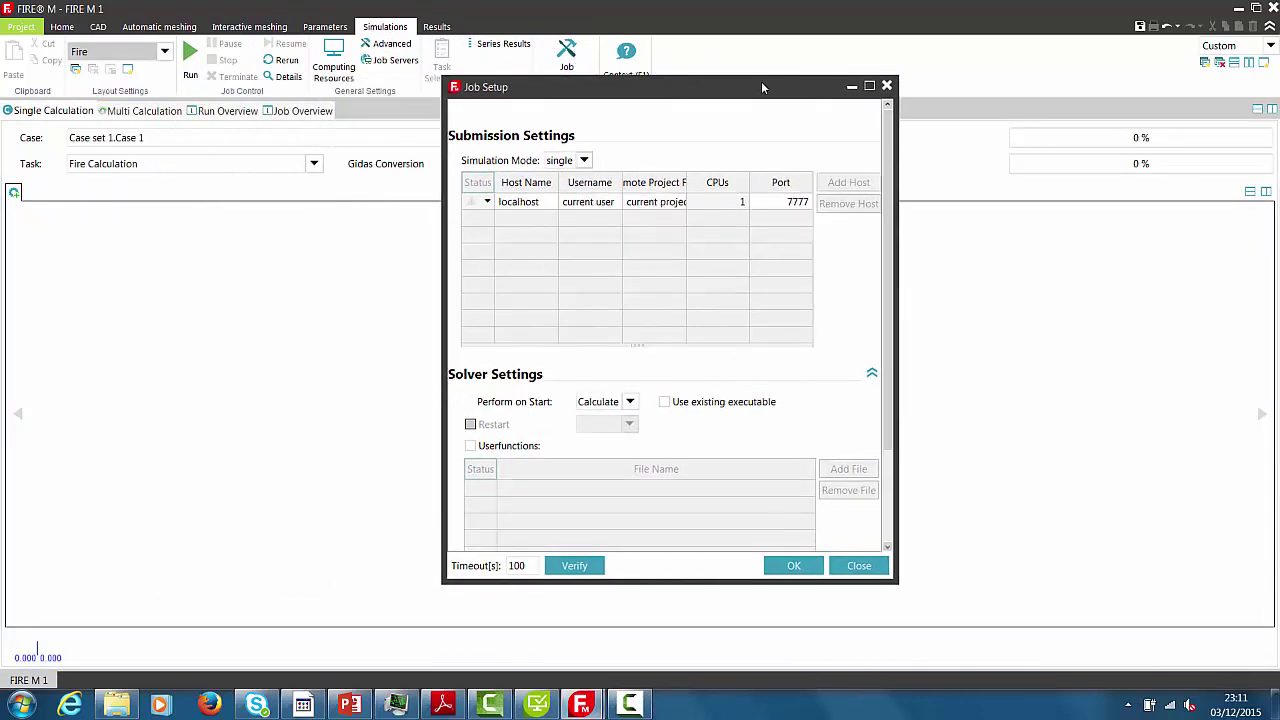
click(585, 160)
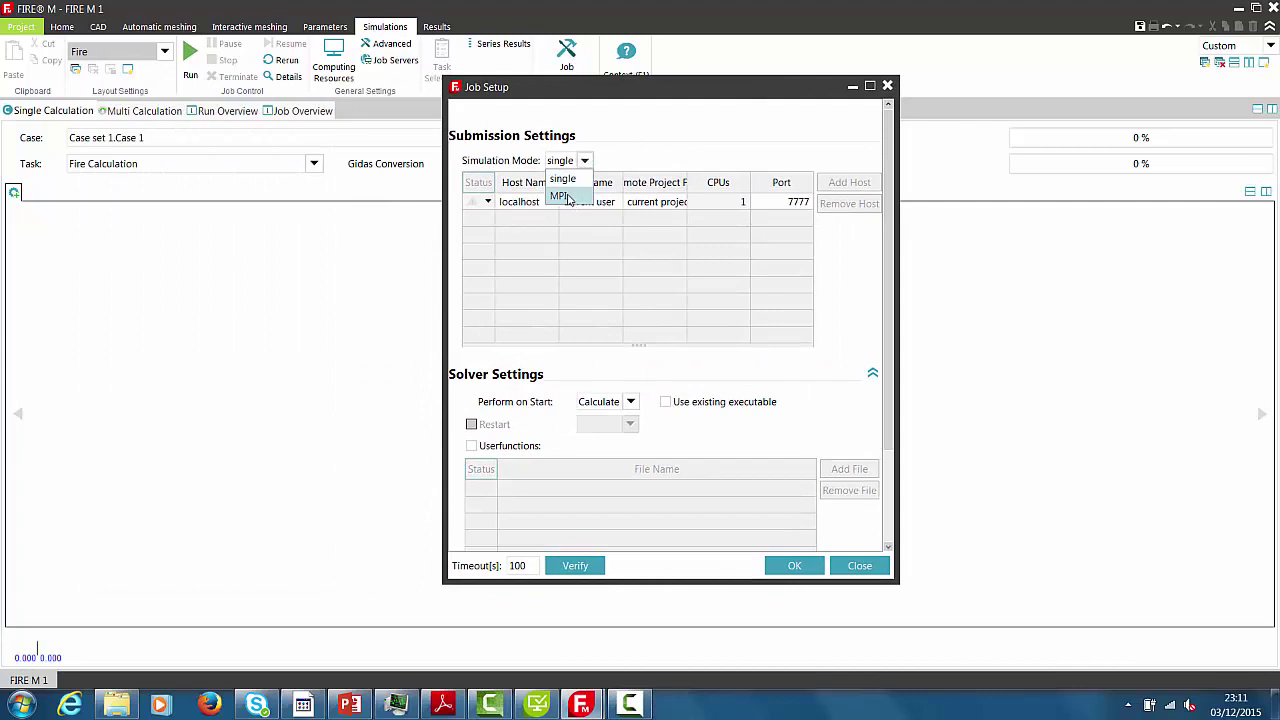
click(569, 196)
click(743, 204)
click(743, 204)
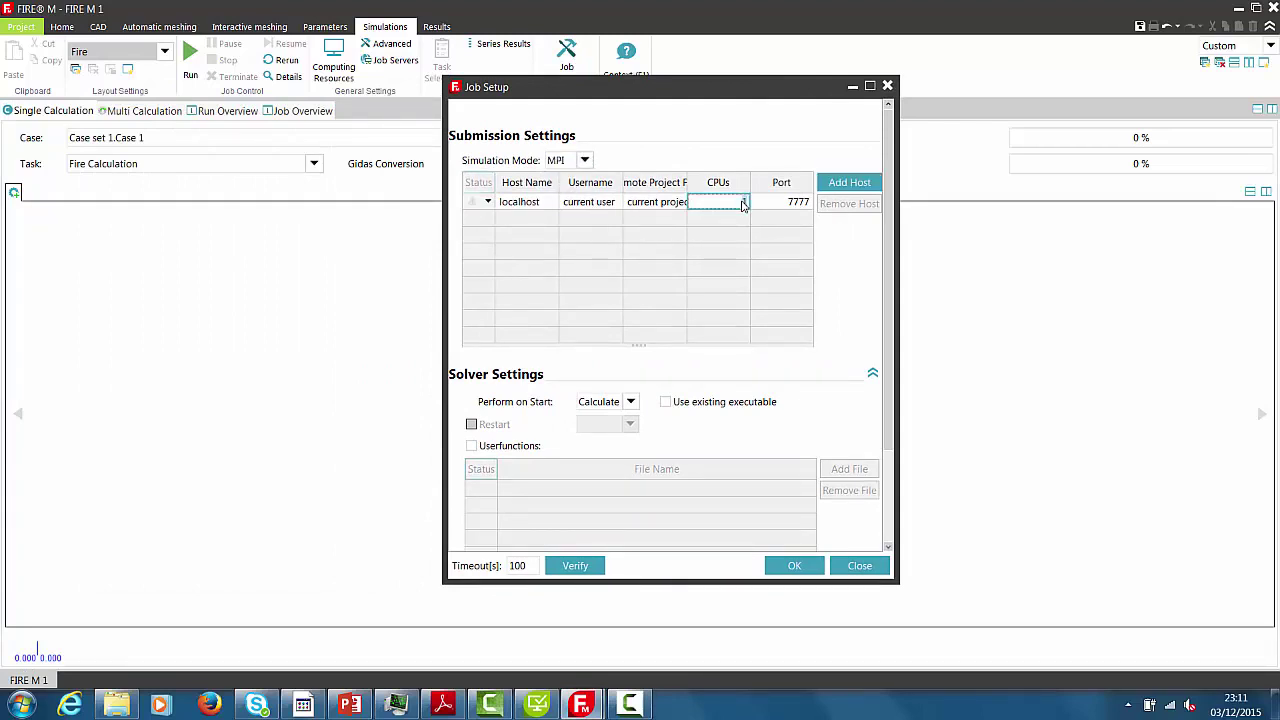
text(4)
click(785, 570)
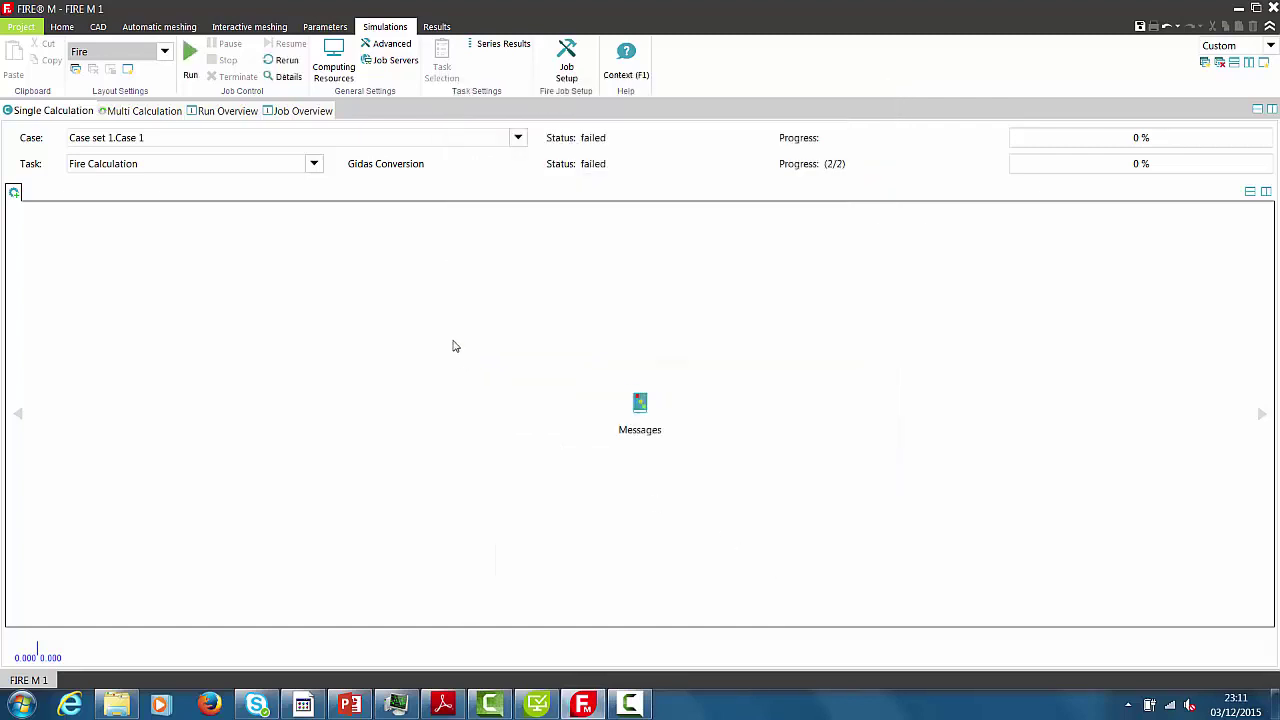
Run the calculation and open the overview of all jobs to check their status.
click(191, 55)
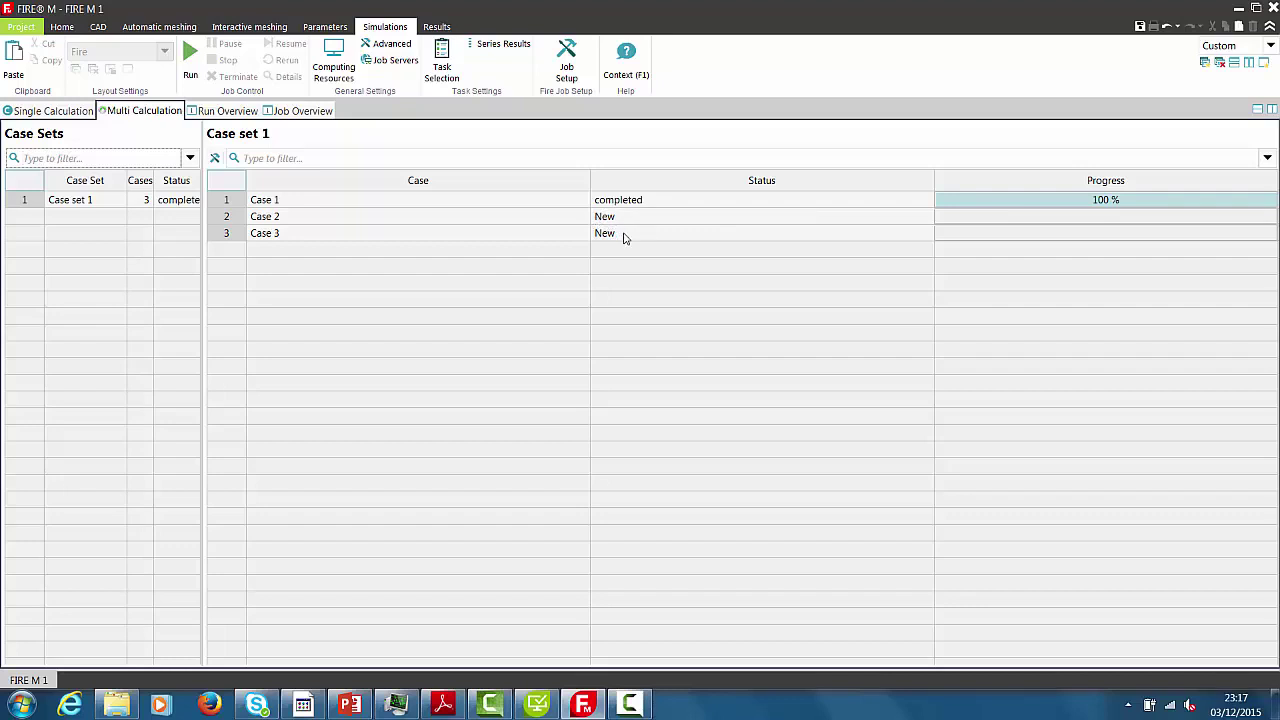
click(297, 110)
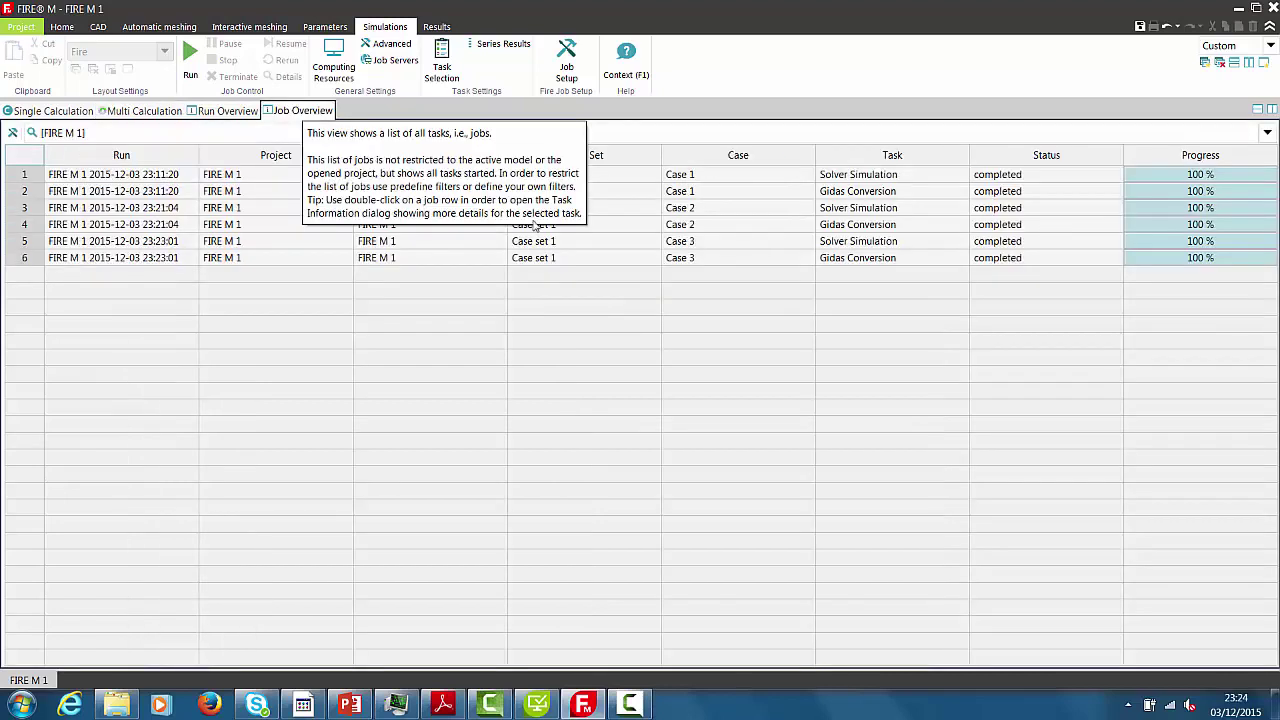